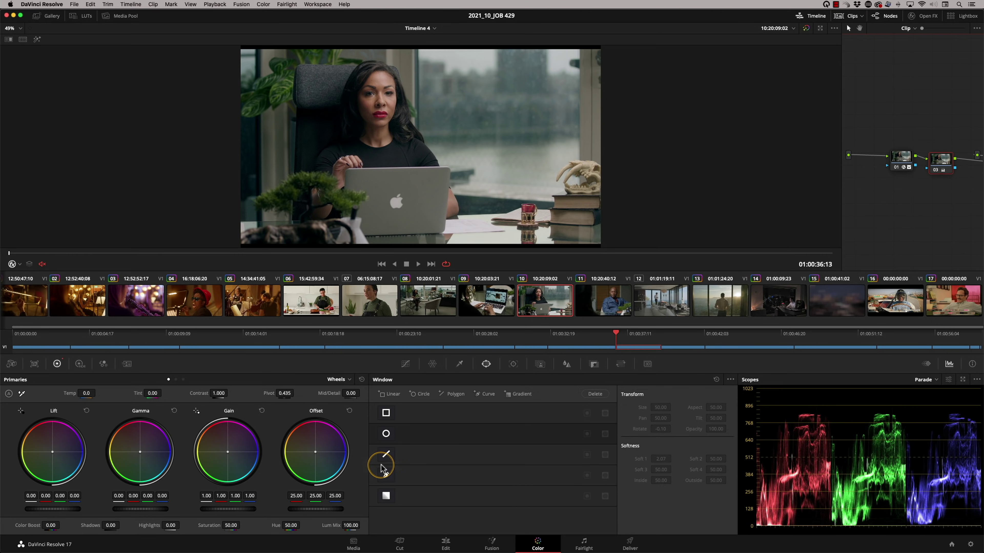
- Switch to the enhanced viewer, showing only the Nodes graph and Clips thumbnails beside it
key(shift+f)
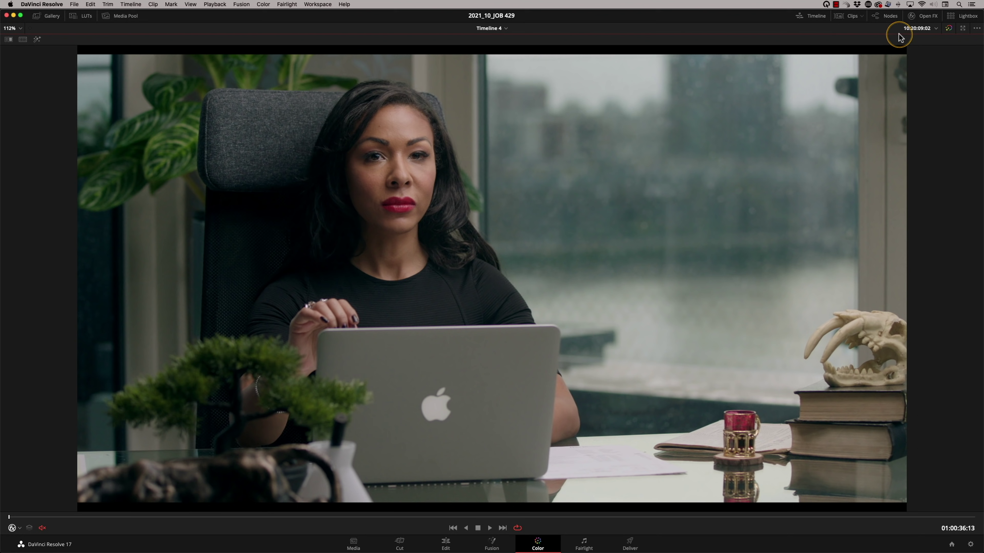
click(888, 17)
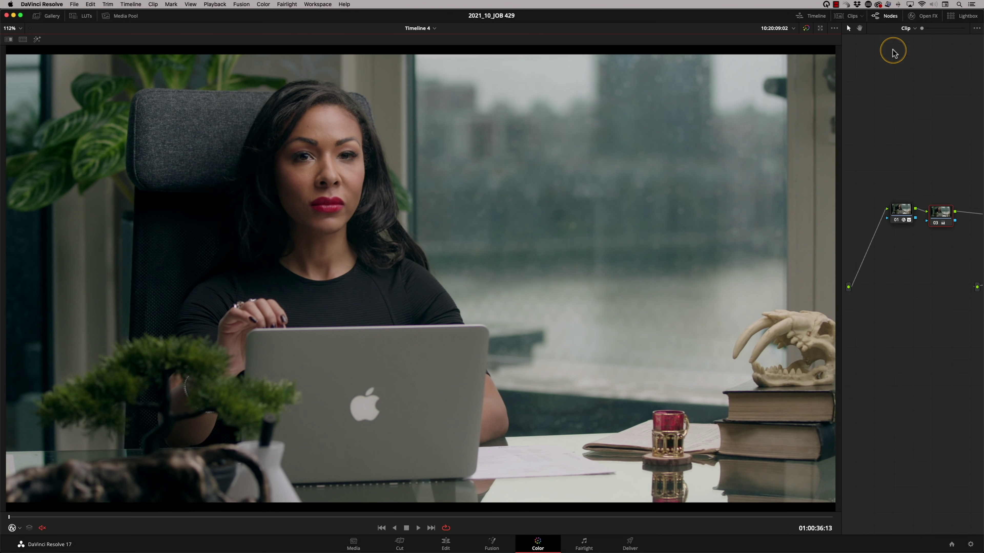
click(846, 17)
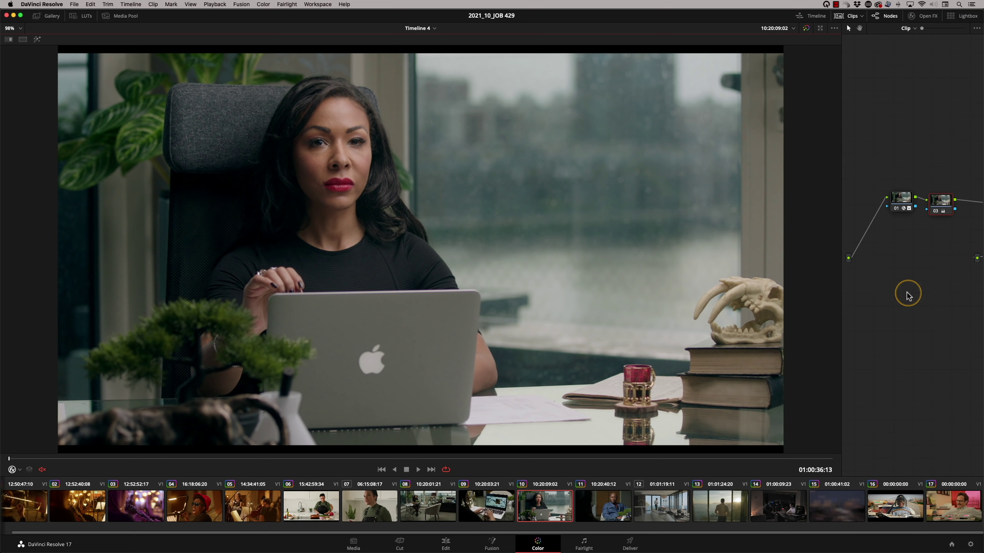
scroll(871, 315, right, 3)
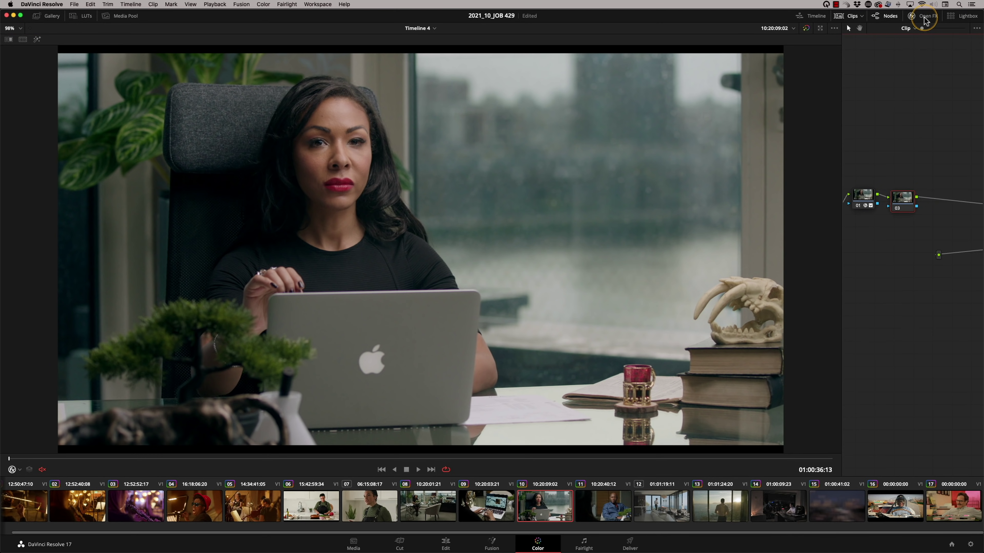
- Open the OpenFX library, then collapse and re-expand the Blur, Color and Generate categories
click(924, 17)
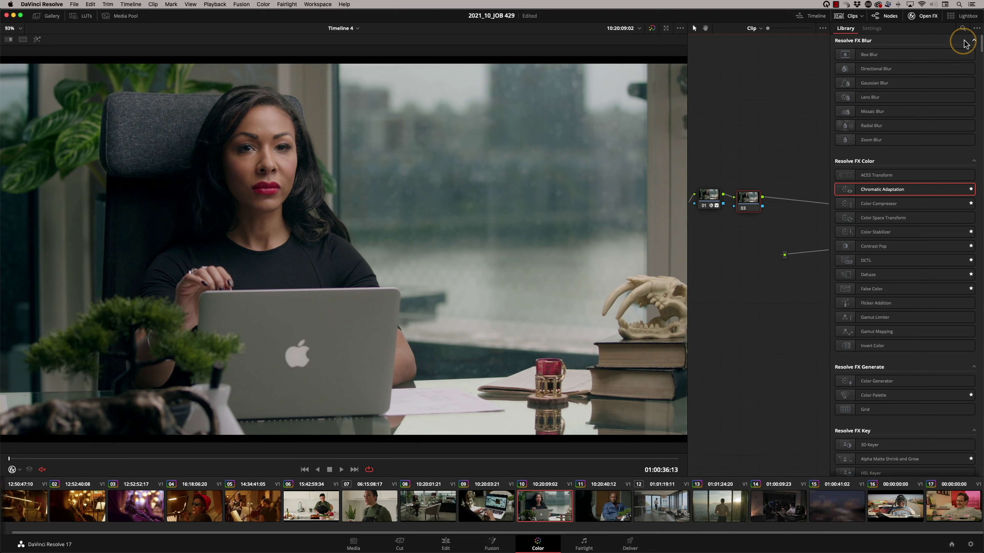
click(974, 40)
click(973, 54)
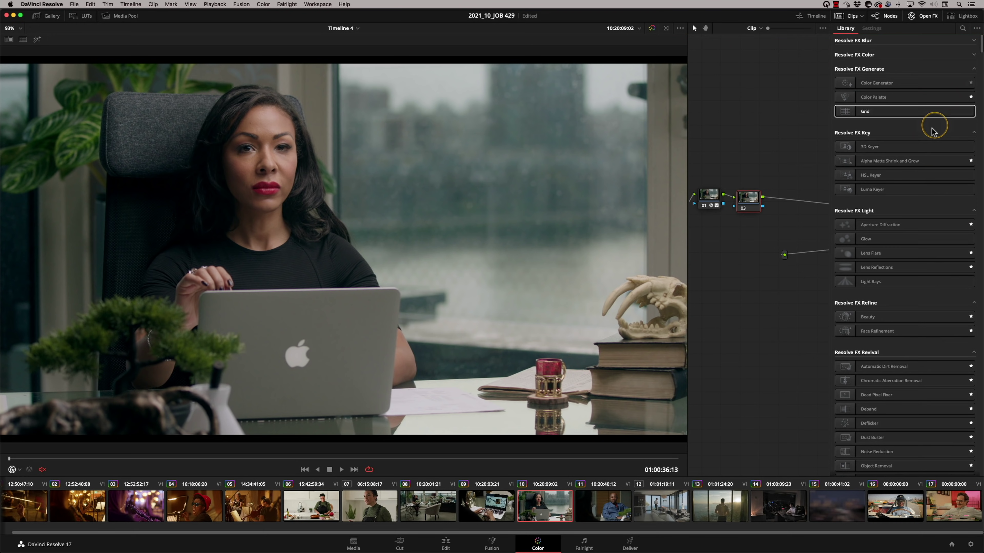
click(974, 69)
alt+click(974, 69)
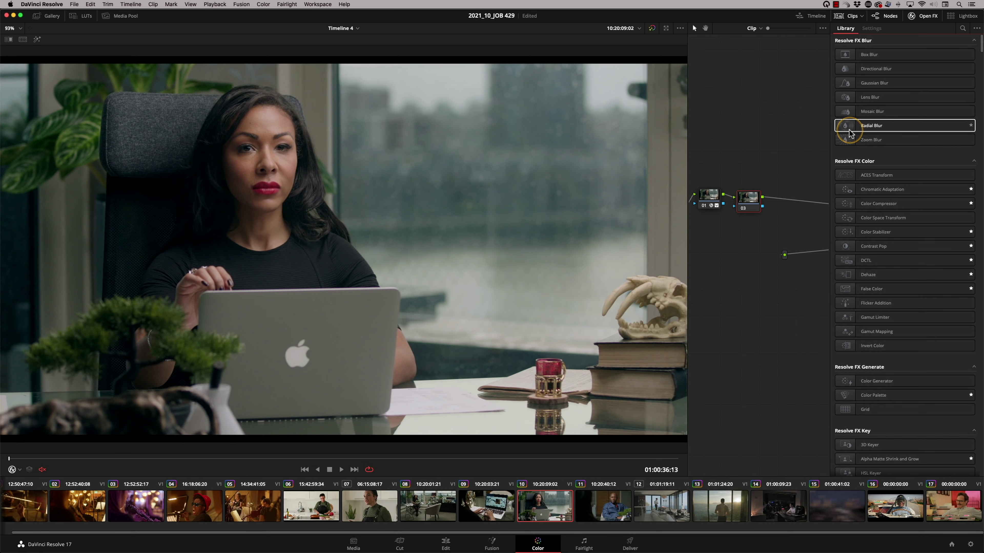
- Star Lens Blur as a favourite, filter to Favorites only, then show all effects again
click(858, 100)
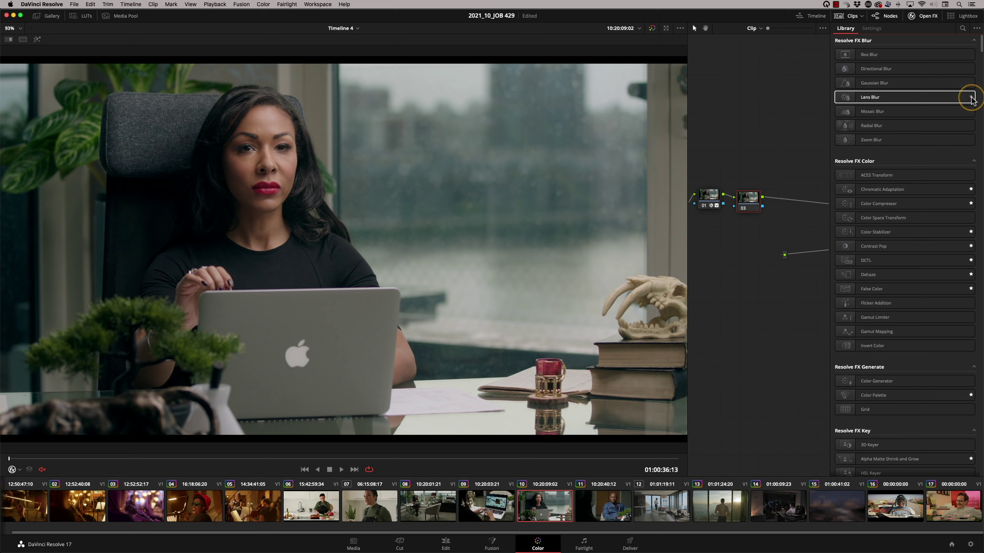
click(927, 129)
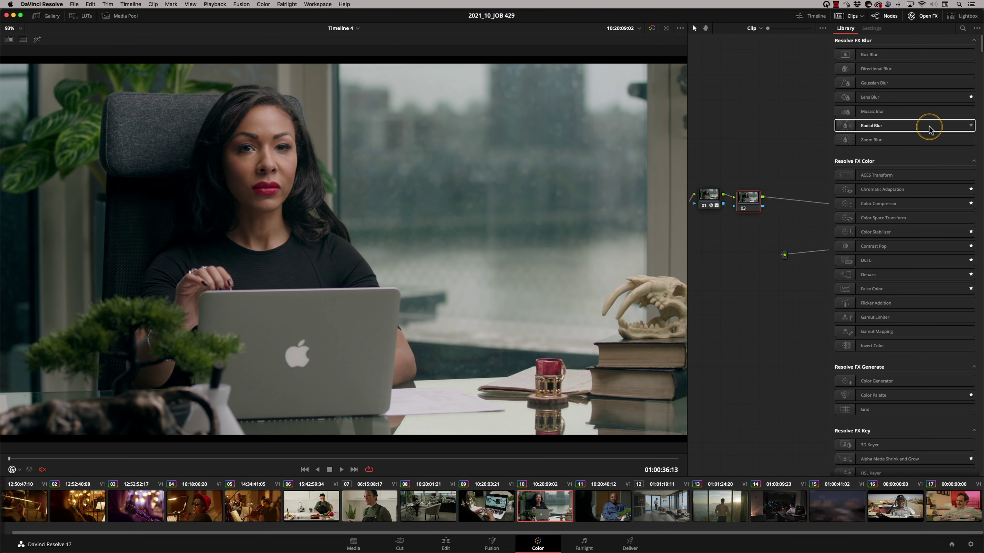
click(971, 99)
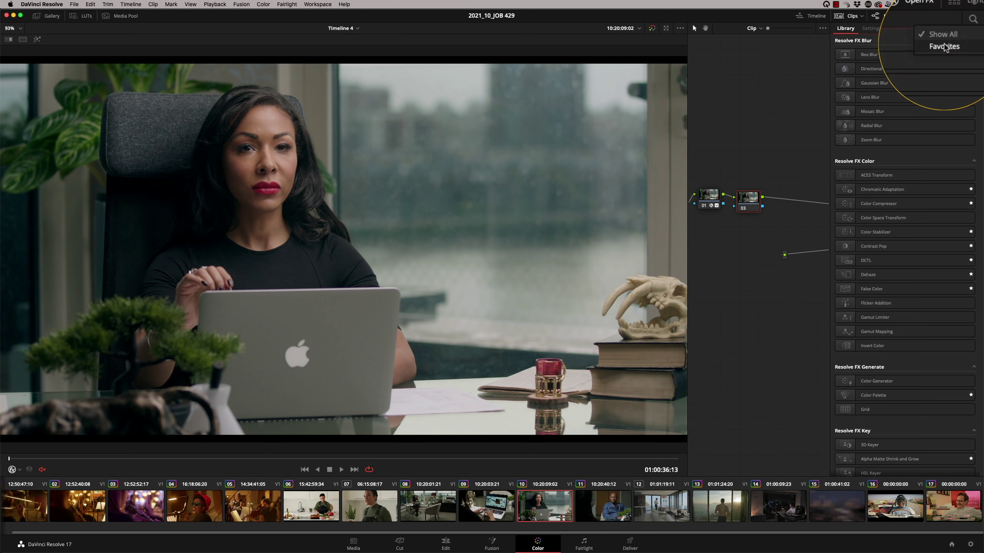
click(944, 47)
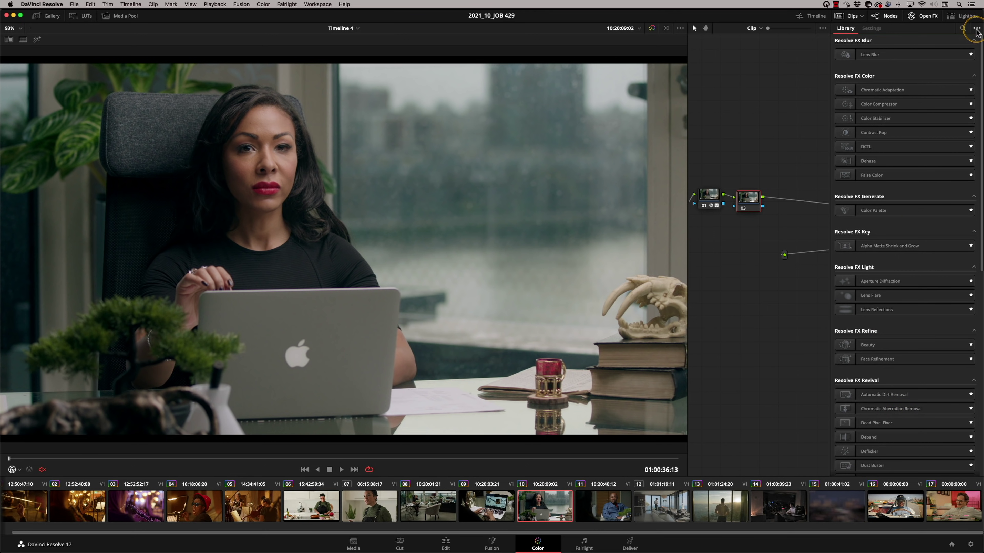
click(945, 40)
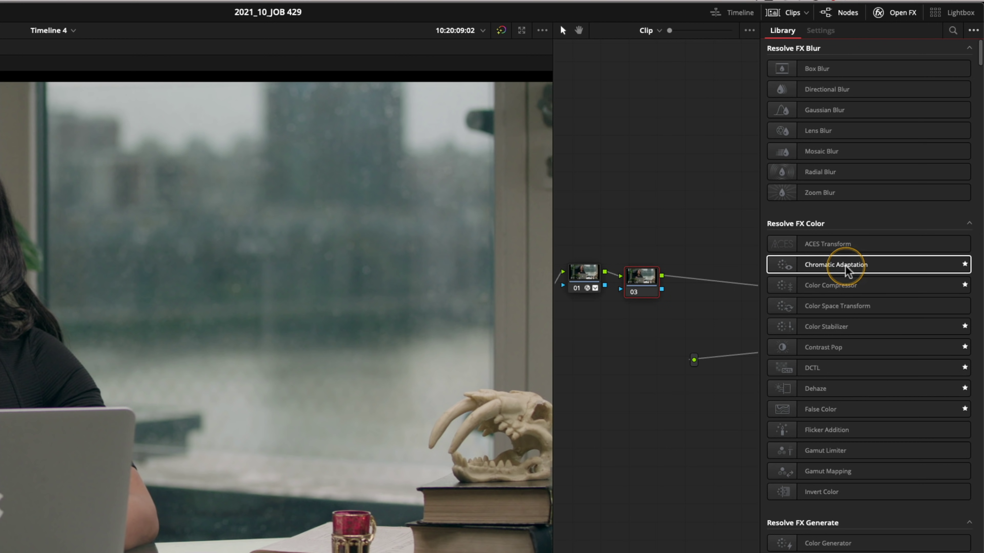
- Add Chromatic Adaptation to node 03 using the Bradford method and a D55 target illuminant
drag(849, 268, 652, 293)
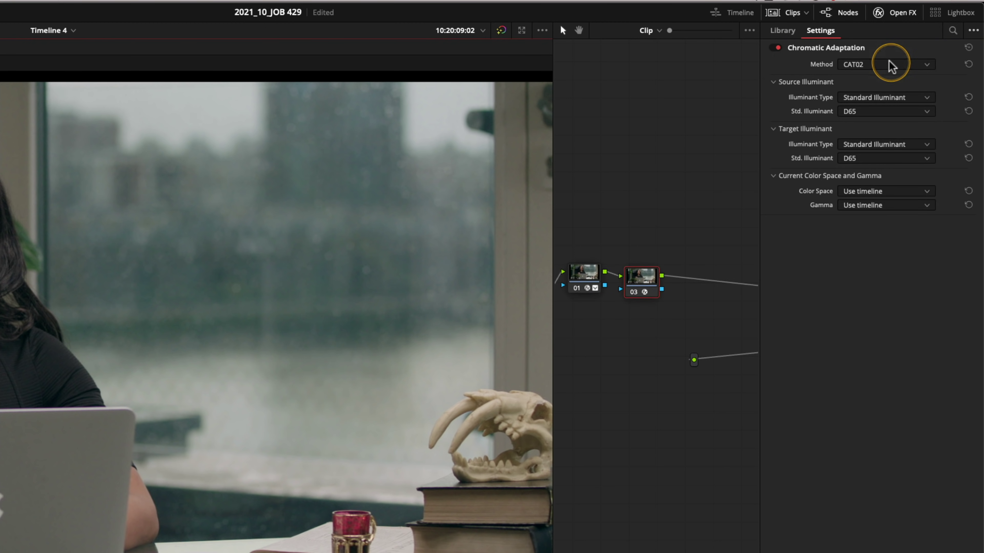
click(866, 65)
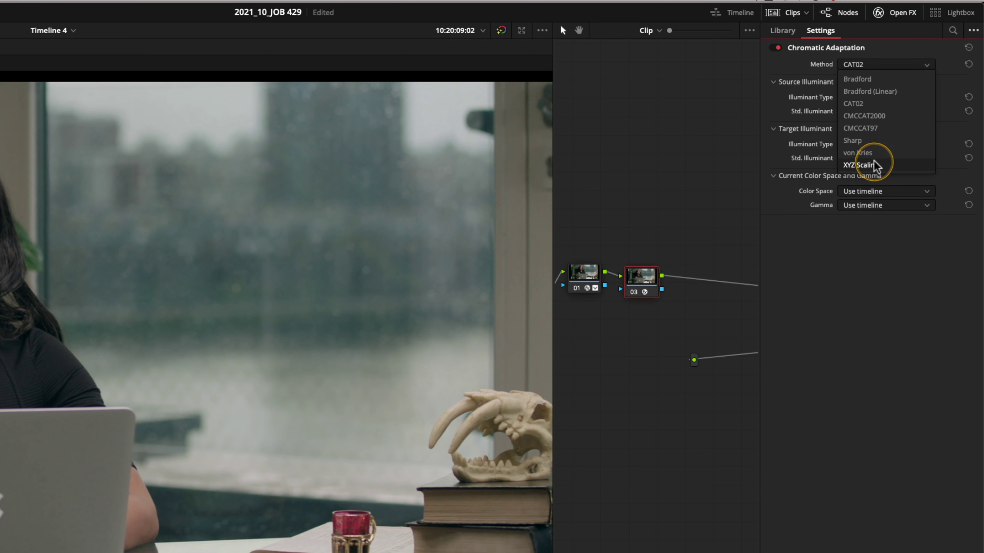
click(876, 80)
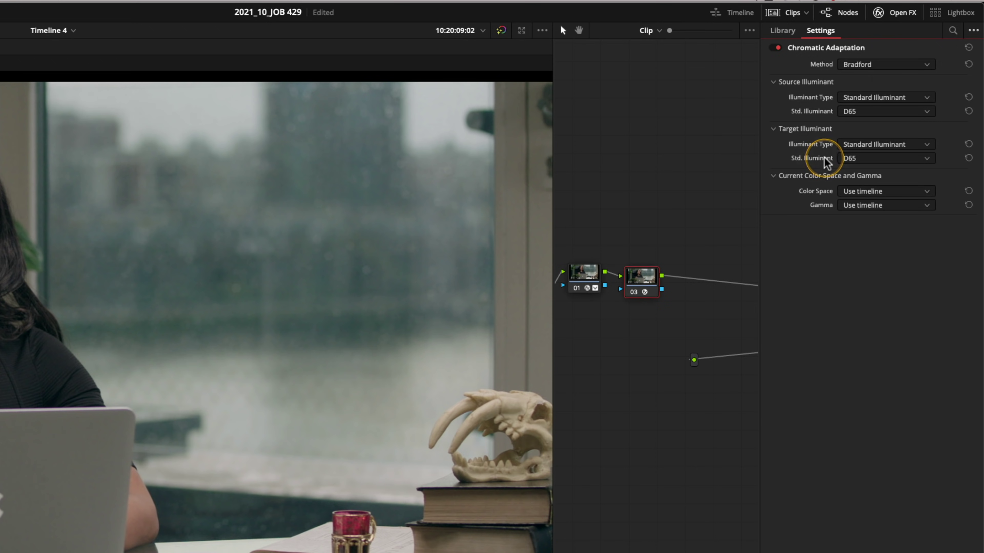
click(918, 159)
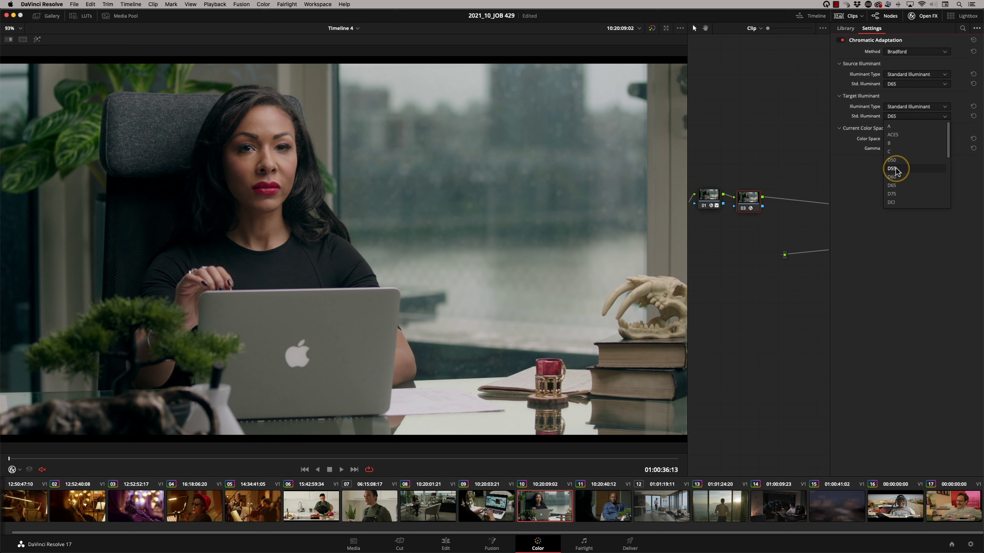
click(895, 169)
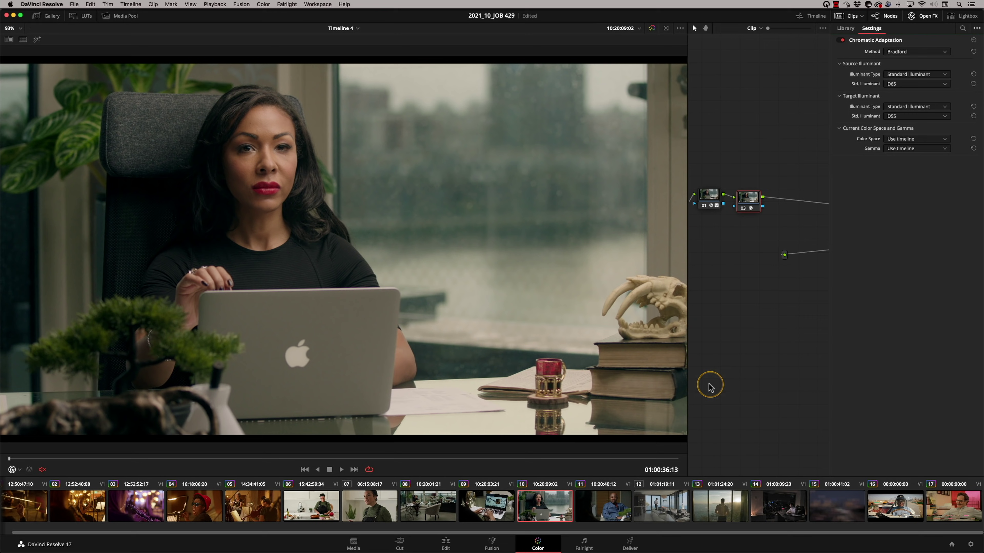
click(750, 208)
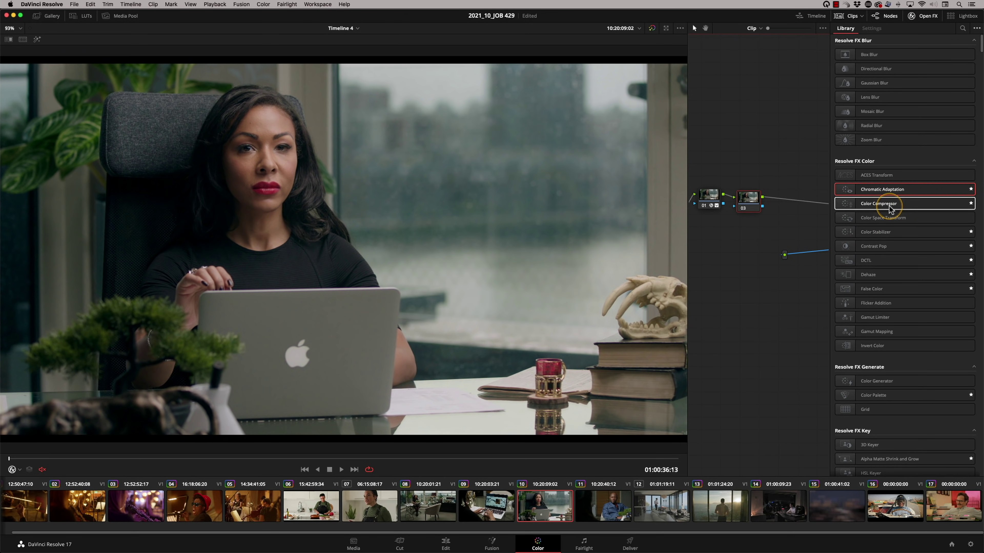
- Drop Color Compressor from the Open FX library onto node 03
drag(889, 208, 755, 211)
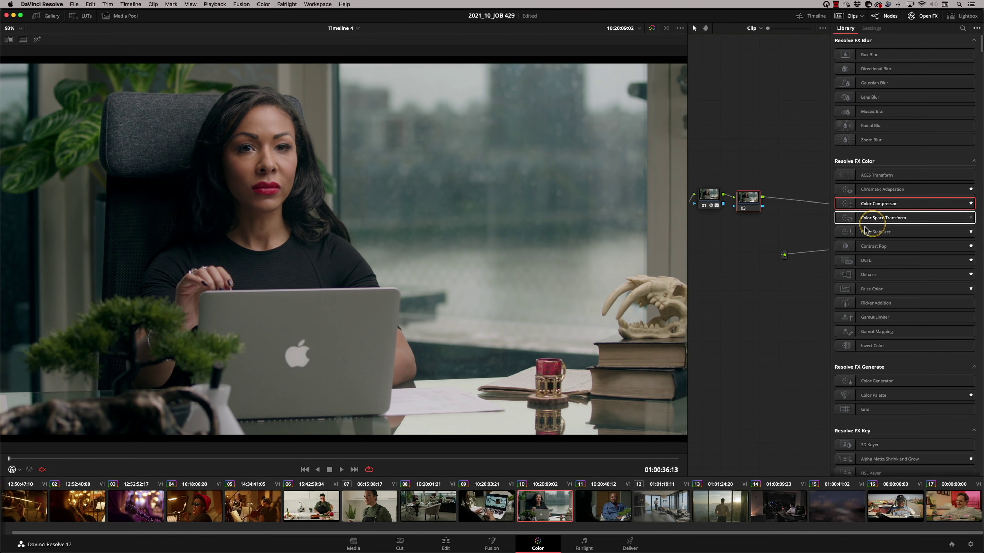
- Select violinist clip 05 and play it to show its colour flicker
click(254, 507)
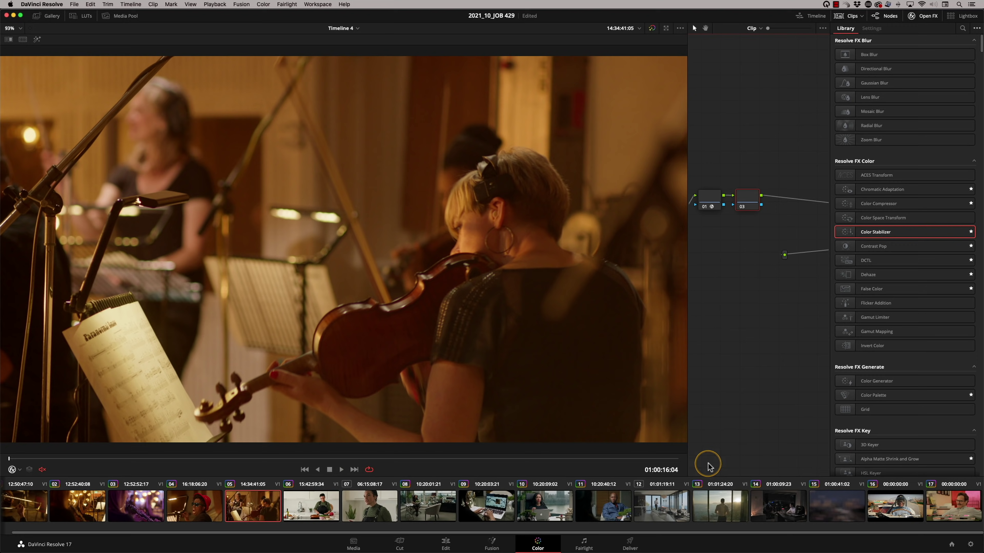
key(space)
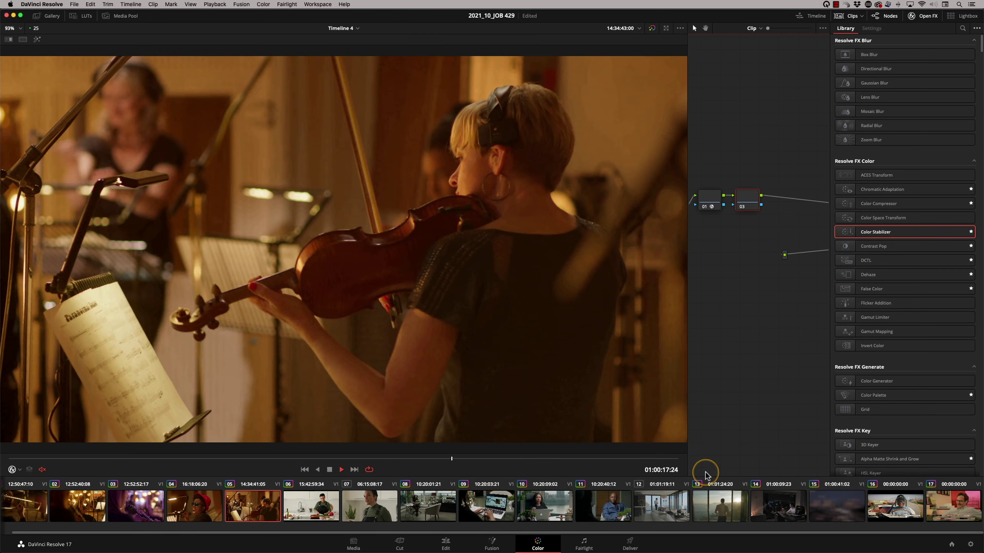
key(space)
key(space)
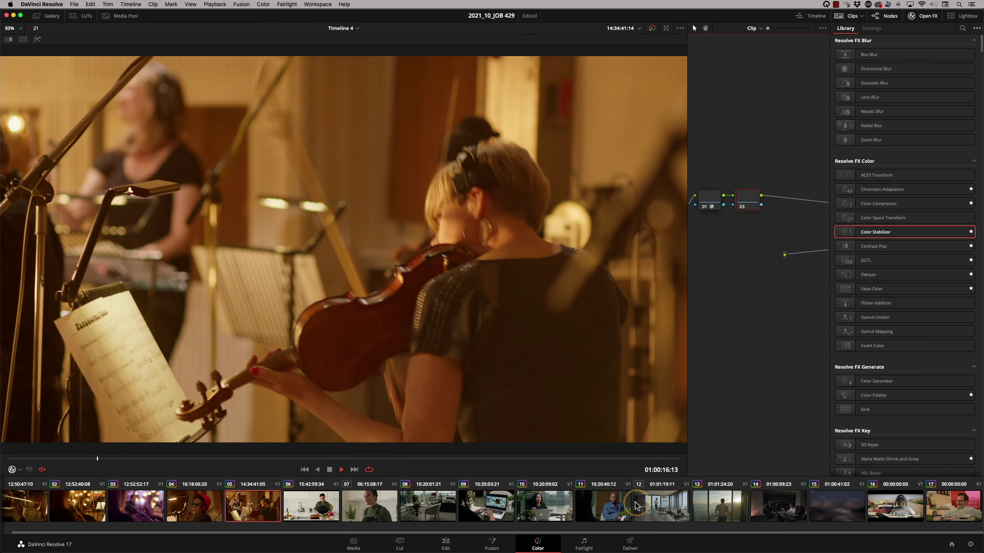
key(space)
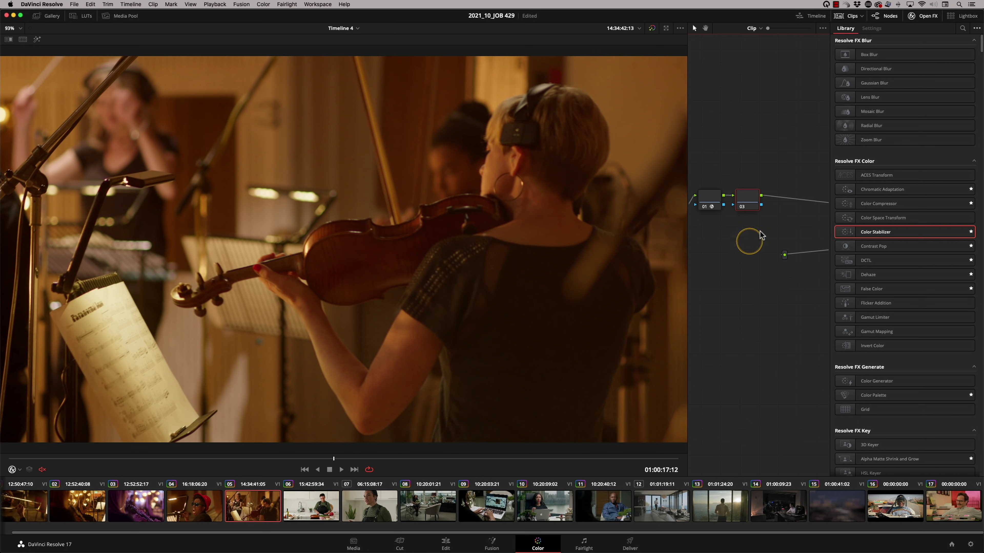
- Add Color Stabilizer to node 03 with Entire Frame region and run a live analysis
drag(847, 232, 745, 201)
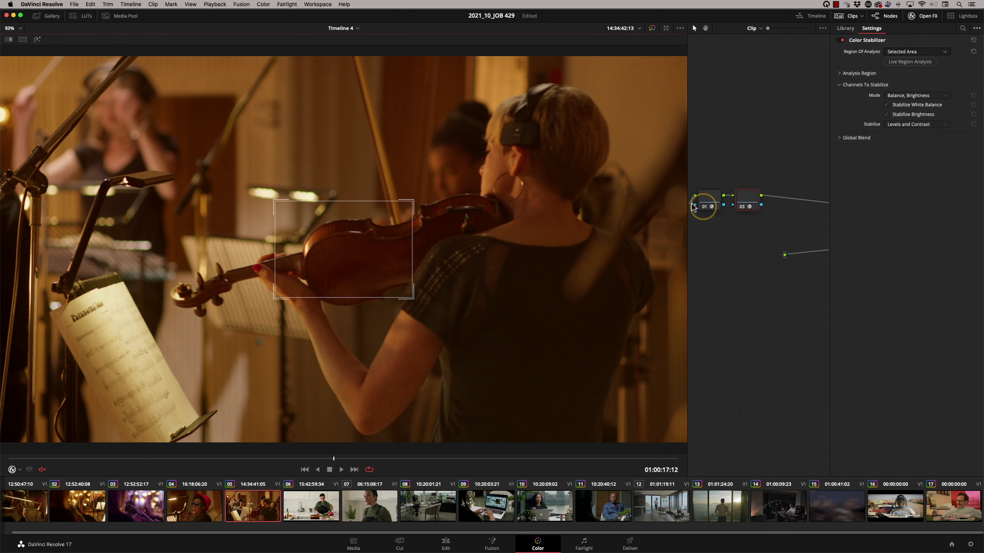
click(919, 52)
click(904, 61)
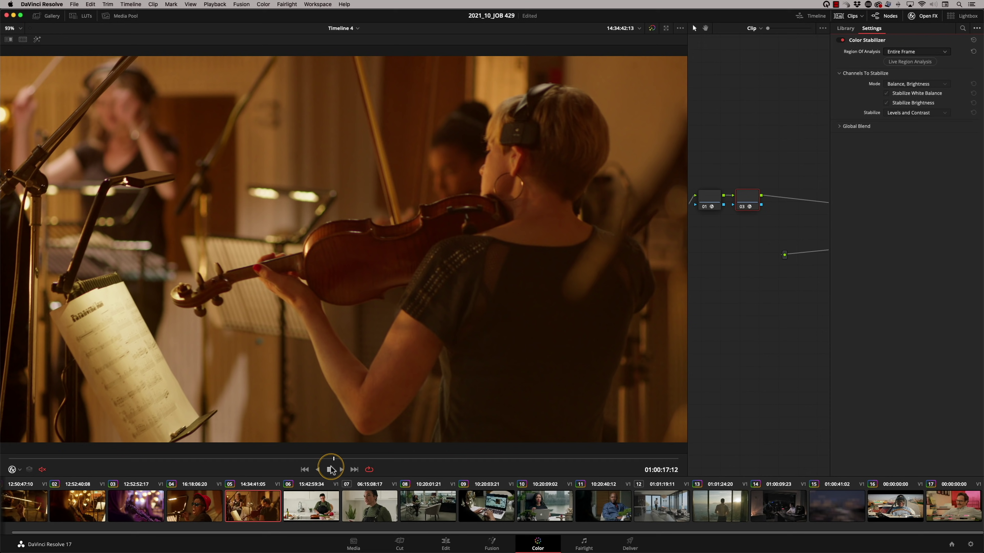
click(909, 62)
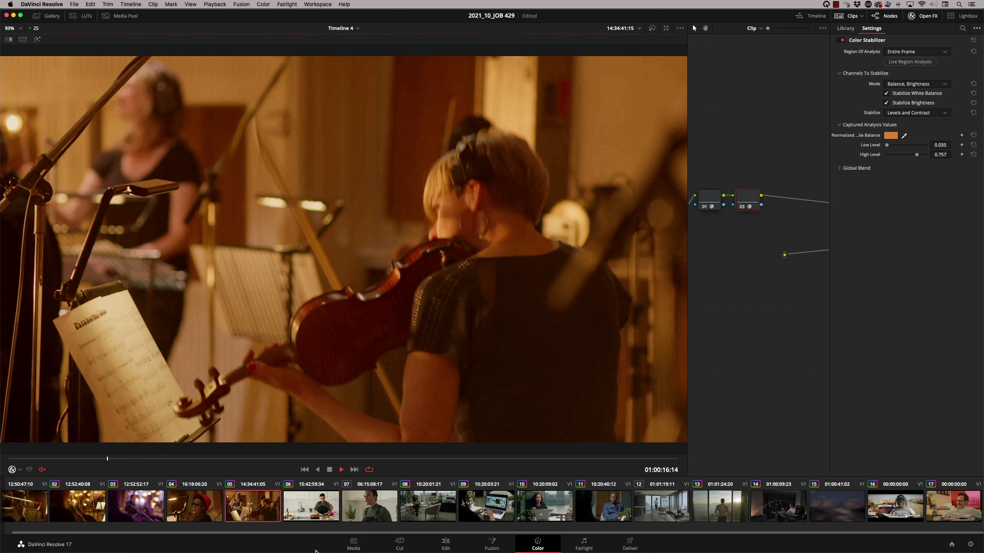
key(space)
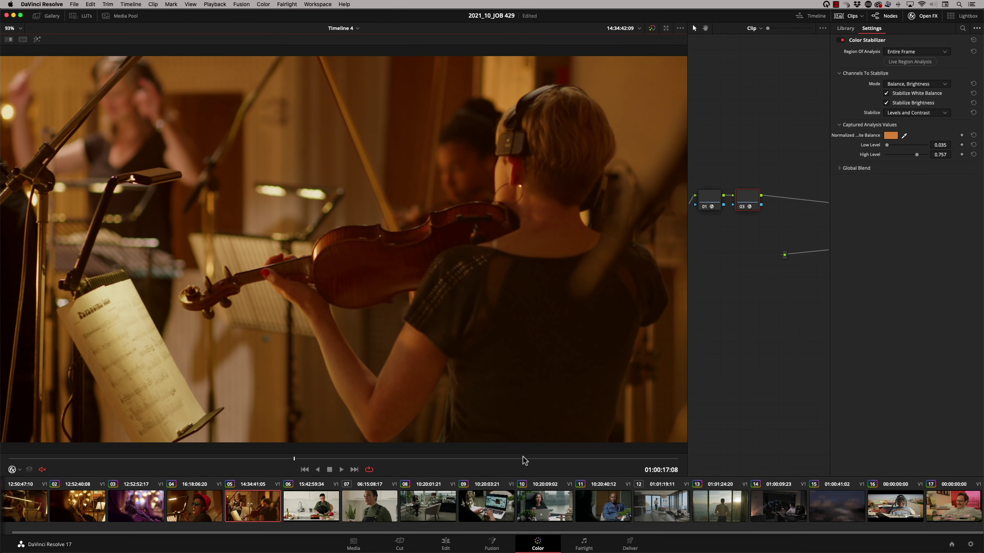
- Try Contrast Pop on node 03, set Detail Amount to 0, then remove the plugin
click(883, 252)
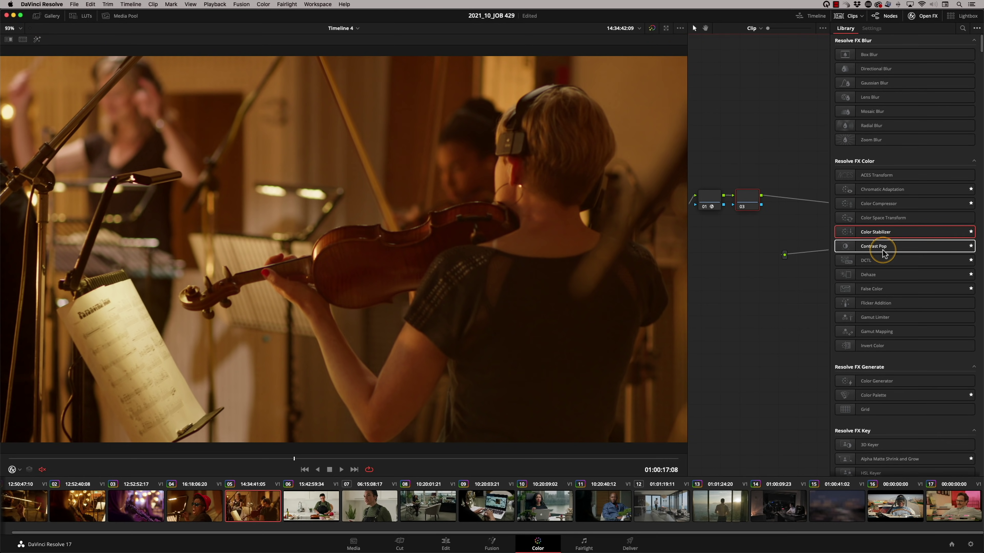
drag(883, 252, 749, 203)
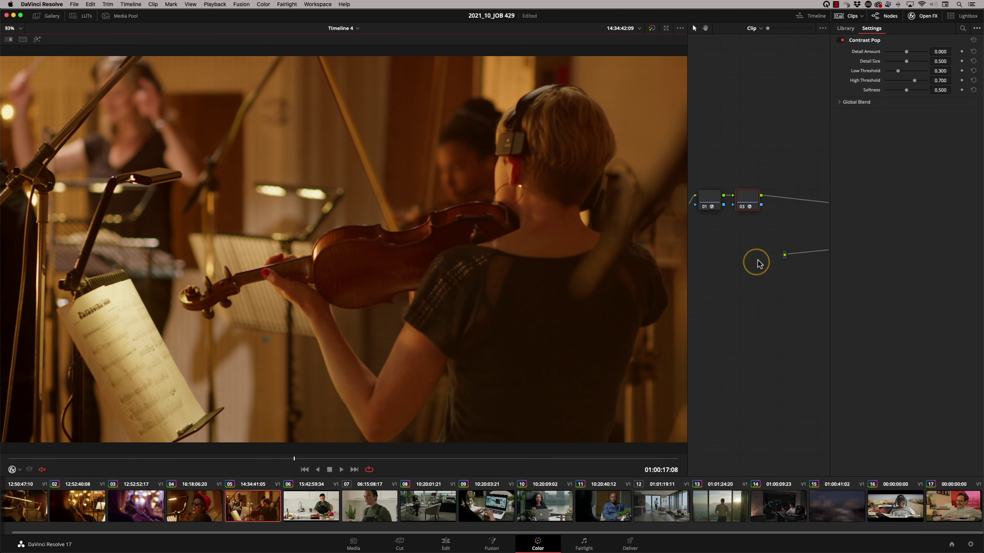
drag(945, 51, 953, 51)
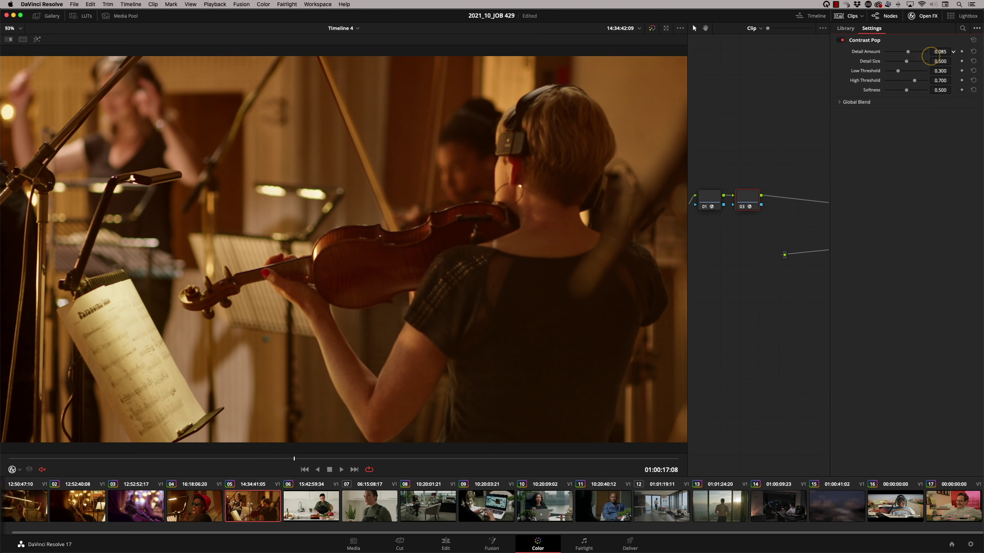
drag(956, 52, 942, 71)
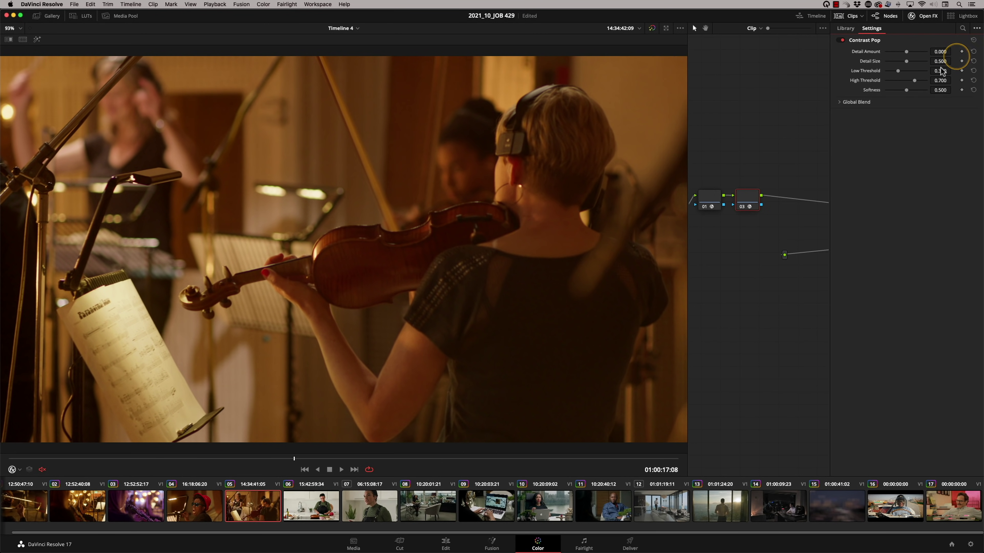
right_click(747, 199)
click(765, 204)
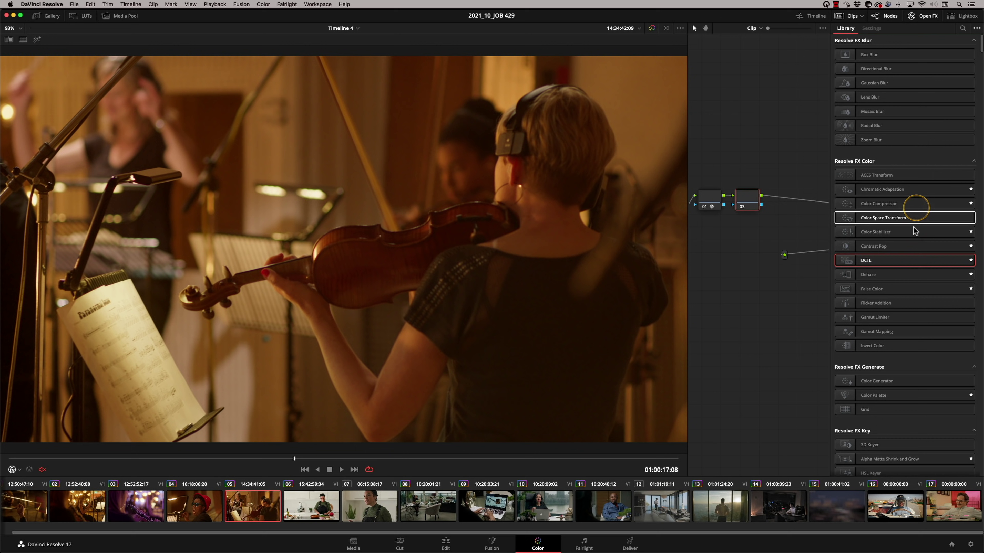
- Apply Dehaze to node 01 of beach-house interior clip 12
click(894, 276)
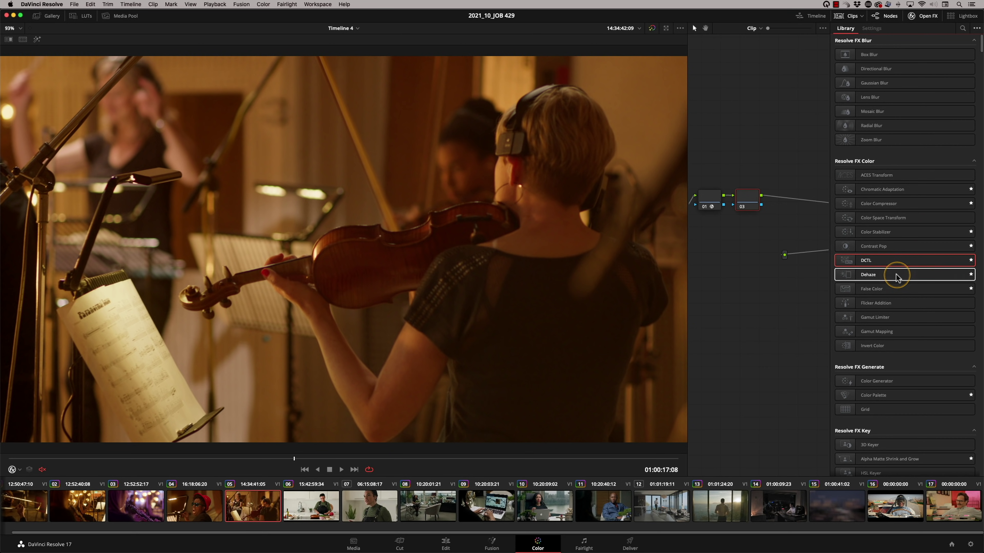
click(663, 513)
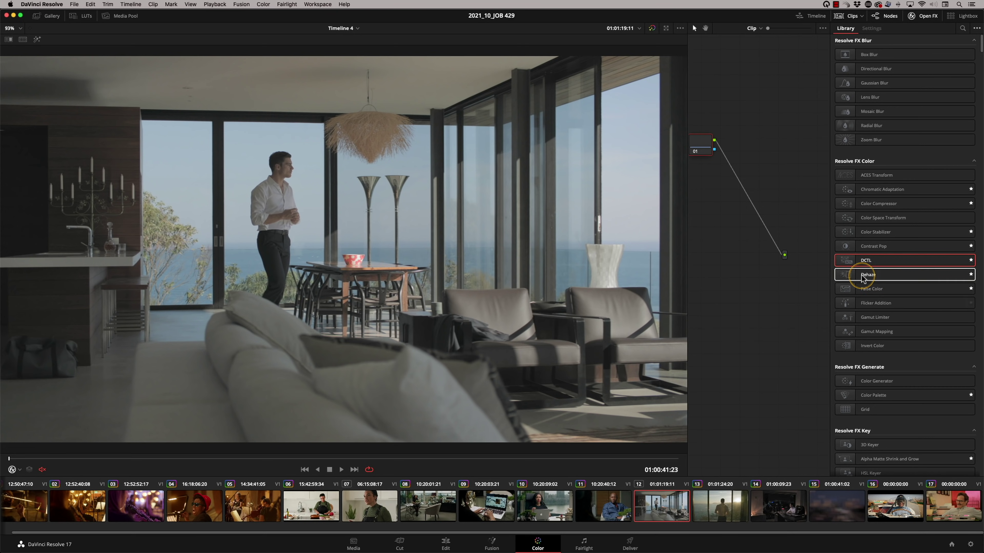
drag(869, 275, 711, 151)
click(108, 243)
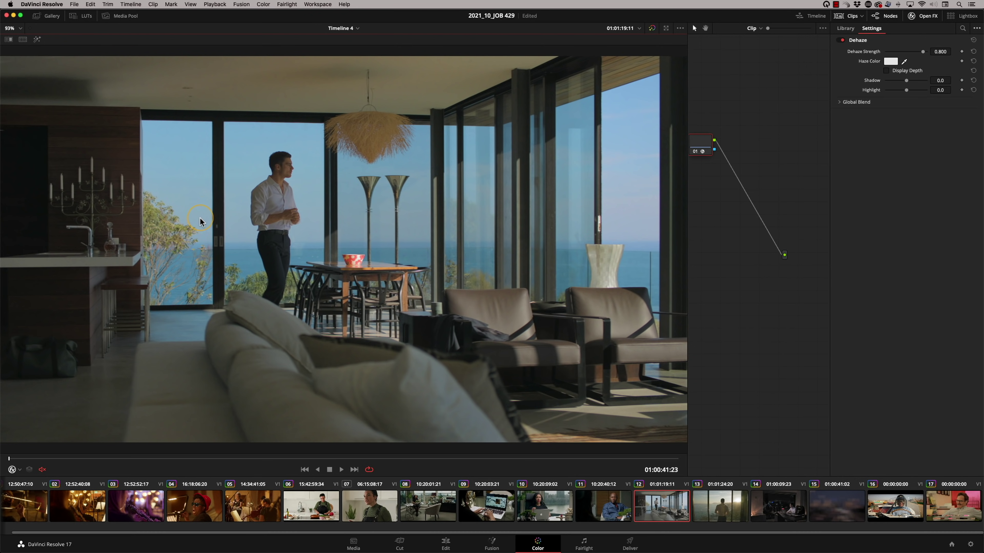
- Try Dehaze on node 02 of sunset clip 13, then undo it
click(714, 509)
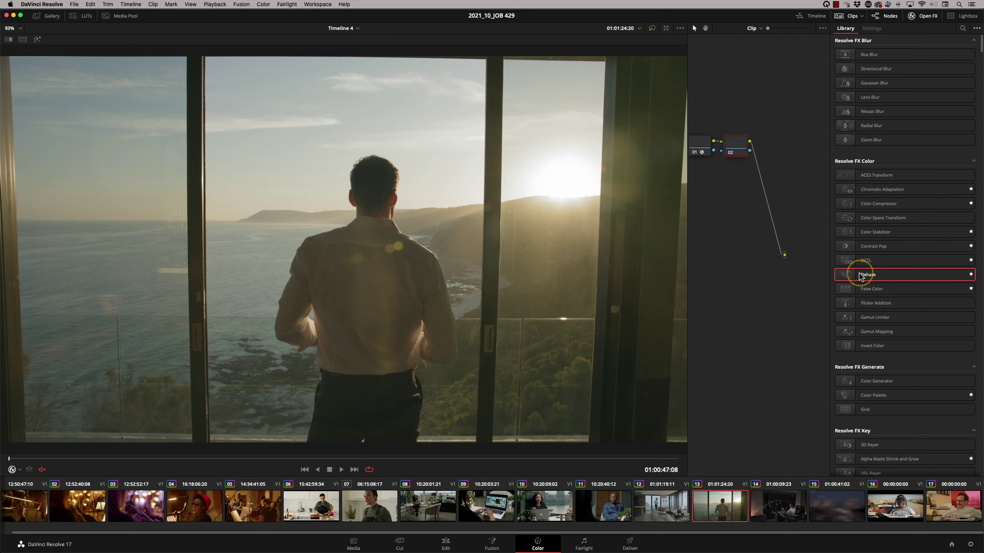
drag(852, 275, 740, 153)
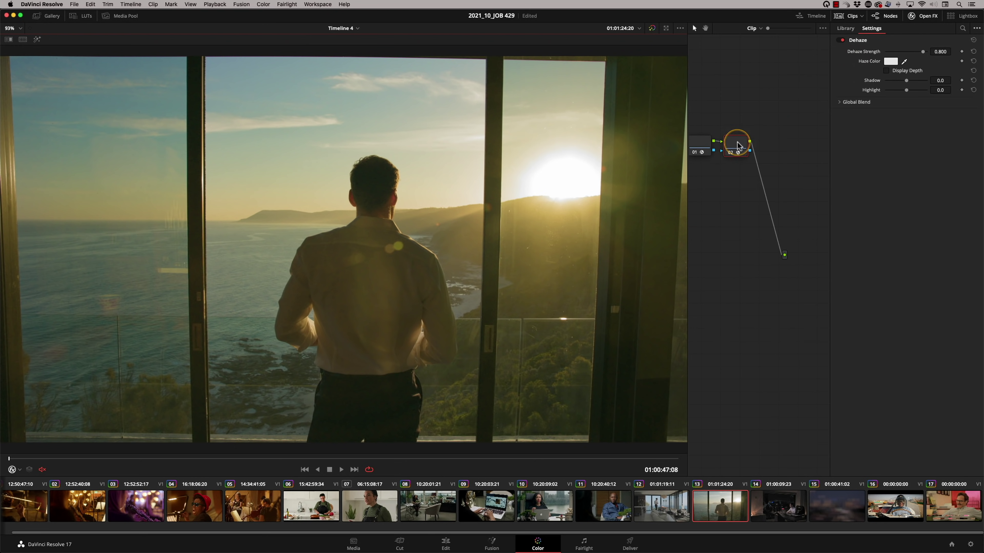
key(super+z)
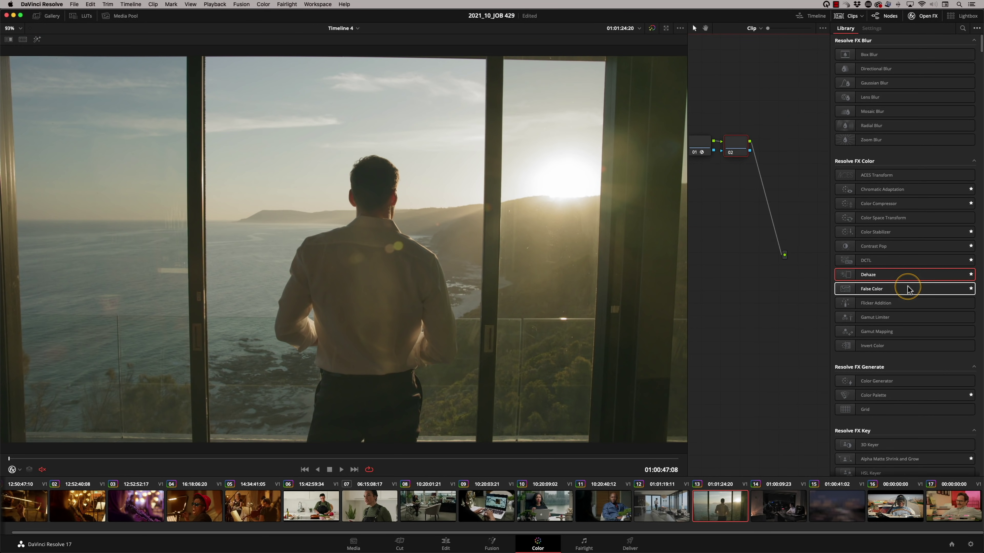
- Put False Color on clip 11's node 03, set to Creative mode with 10 Bands style
click(572, 489)
drag(871, 289, 749, 201)
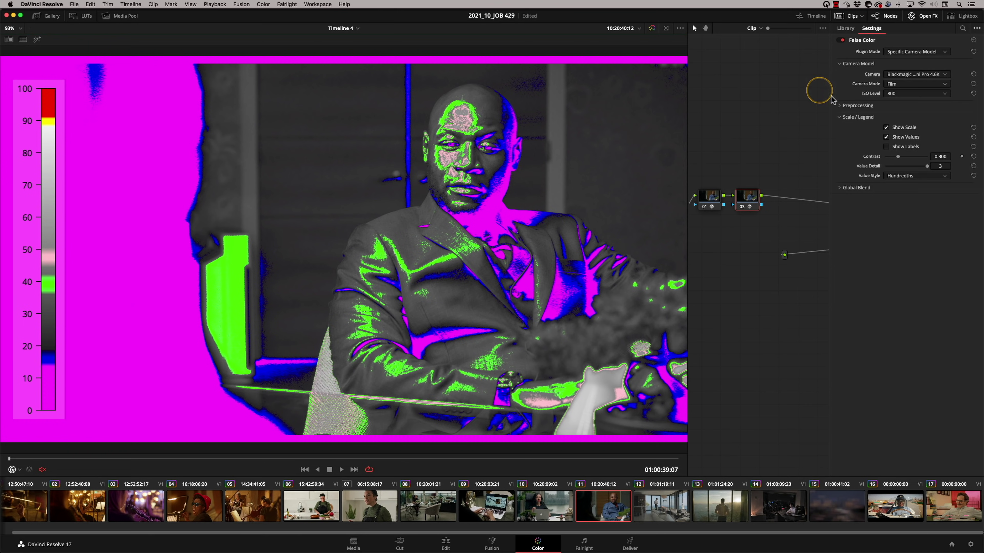
click(914, 52)
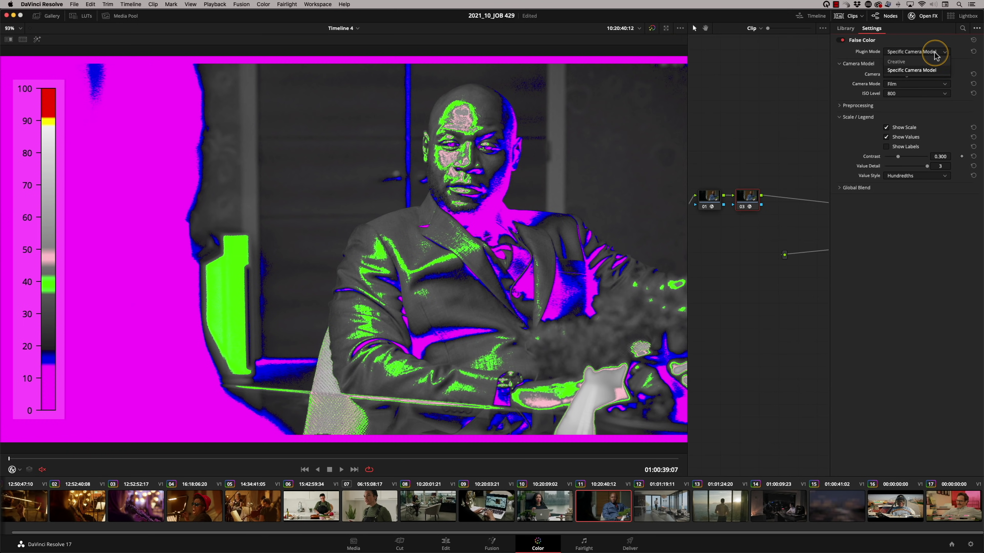
click(908, 63)
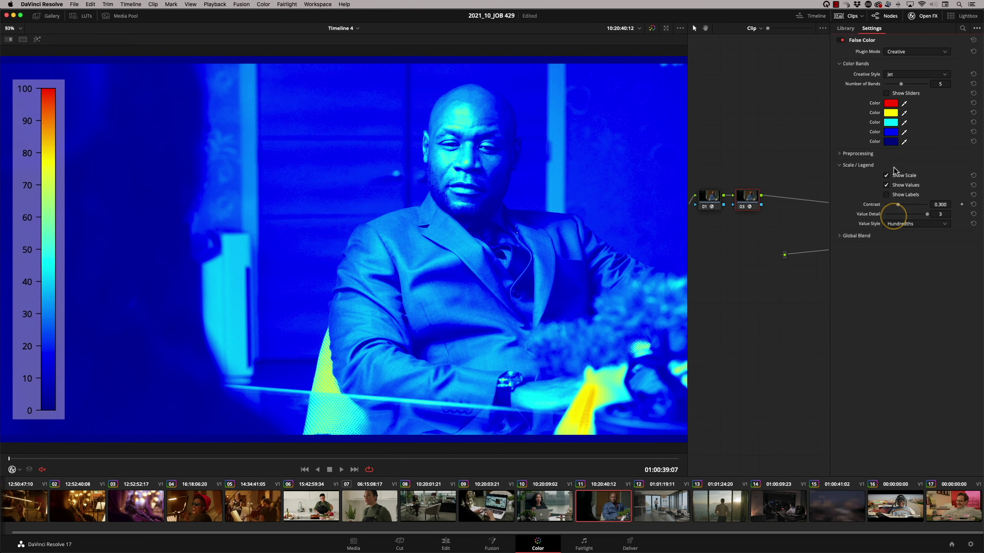
click(915, 74)
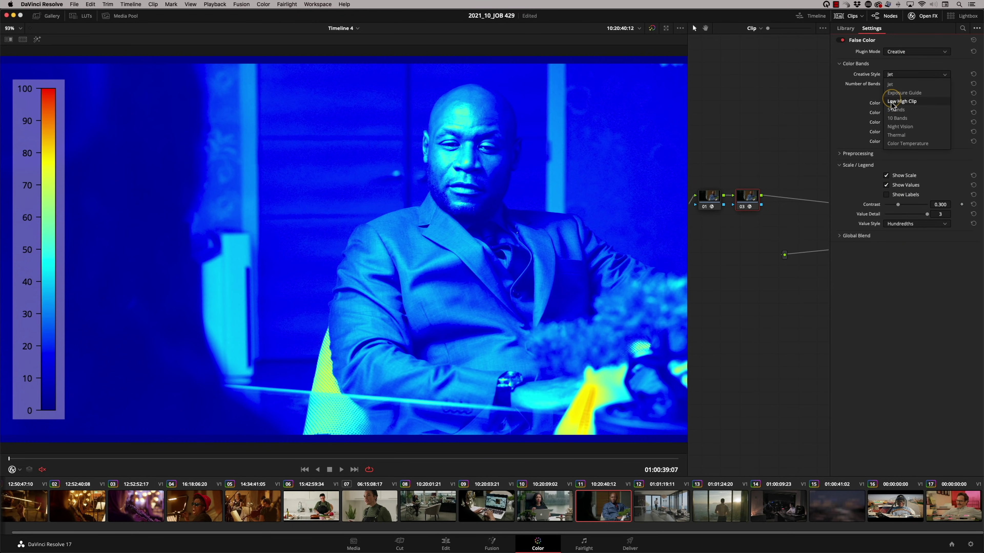
click(895, 118)
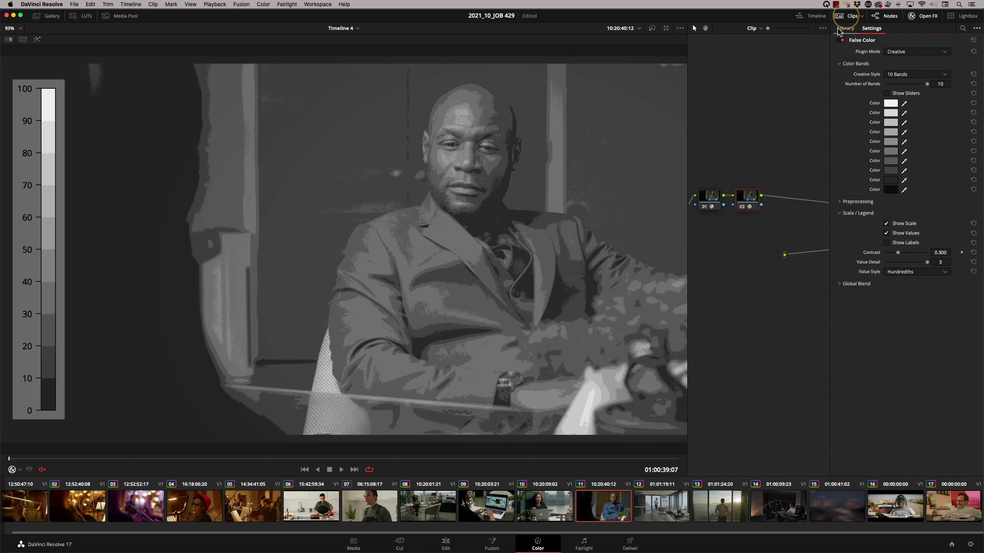
- Drag Color Palette from Resolve FX Generate onto clip 11's node 03
click(845, 27)
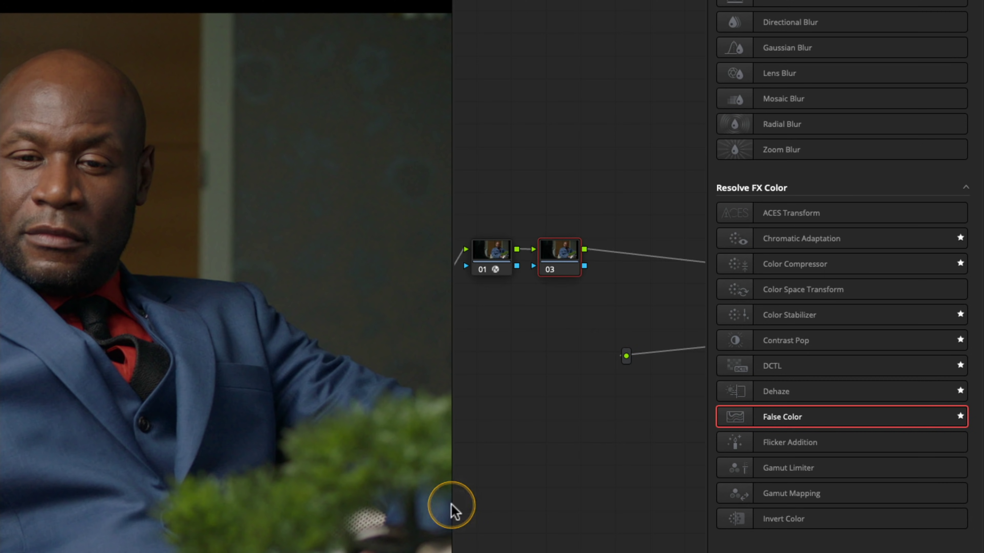
scroll(840, 295, down, 12)
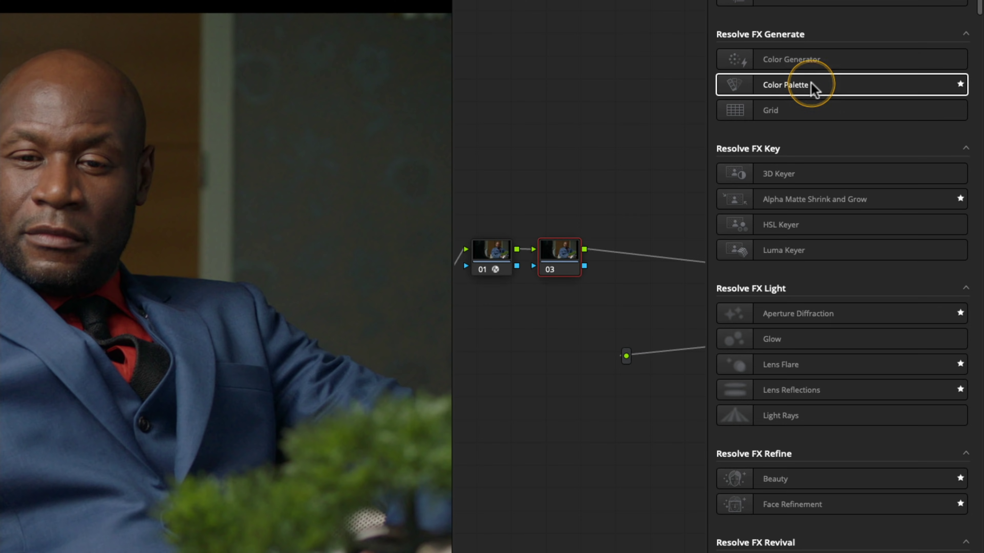
drag(812, 89, 567, 257)
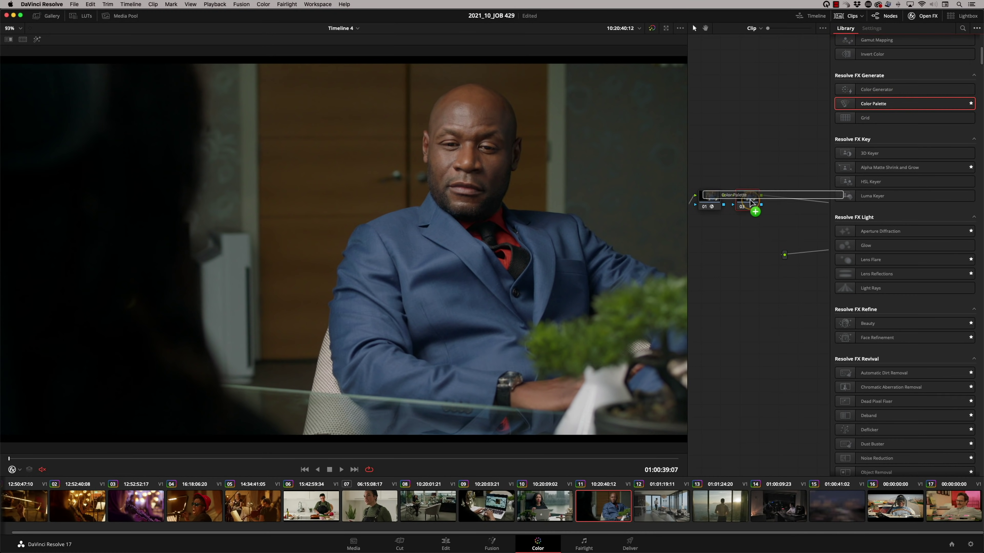
drag(750, 199, 753, 204)
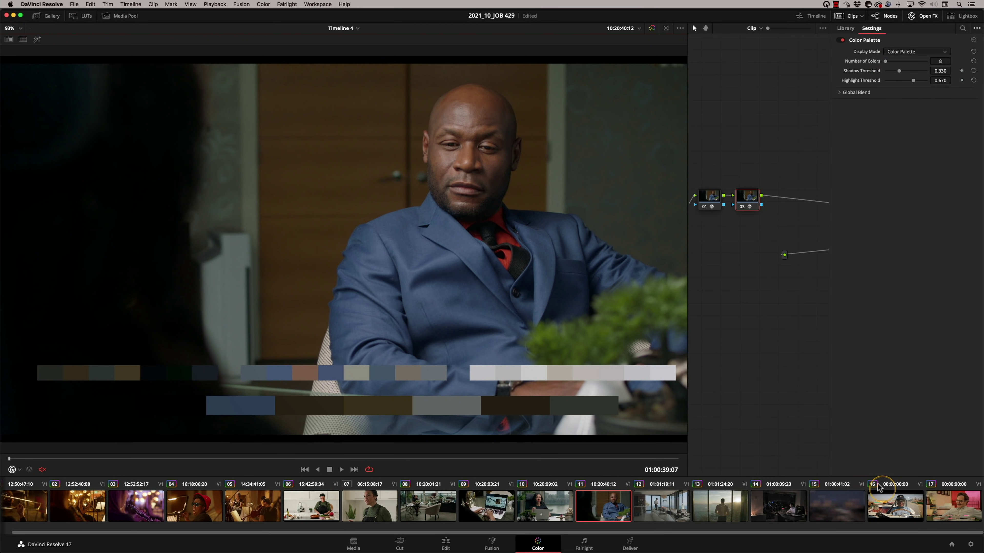
- View the Color Palette swatches on race-car clip 16 and clip 17, then go back to the library
click(897, 511)
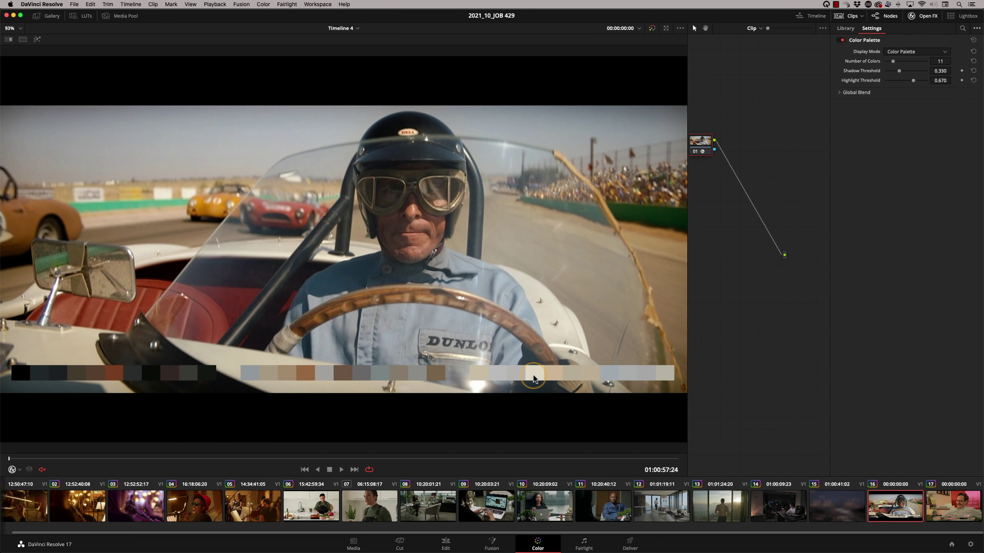
click(966, 509)
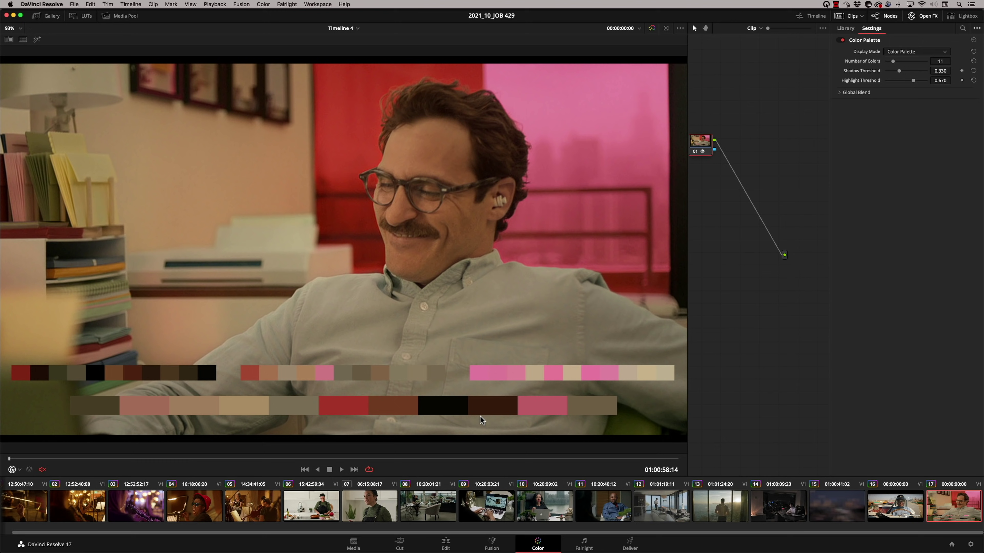
click(845, 30)
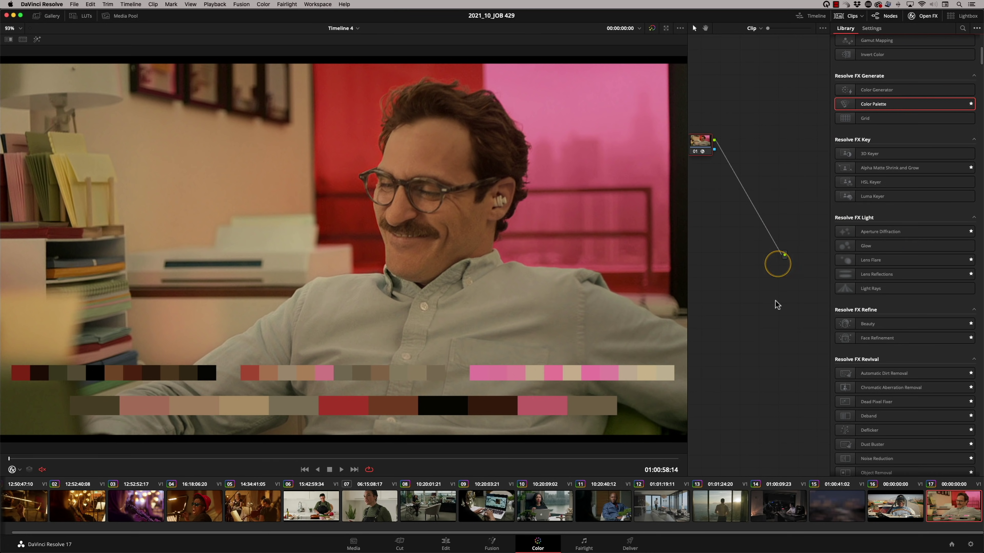
- On trombone clip 01, scrub back slightly and put Aperture Diffraction on node 03
click(367, 450)
drag(367, 451, 306, 455)
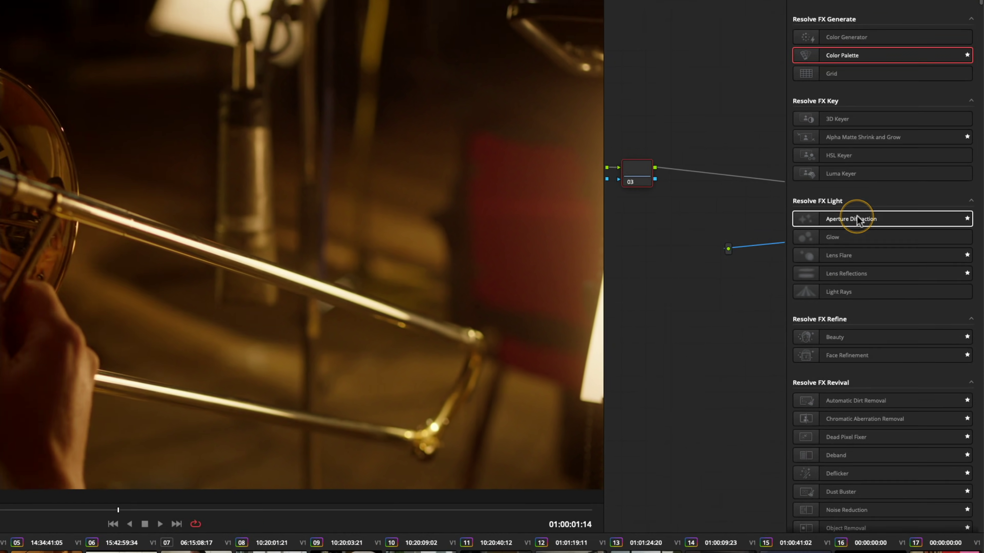
drag(856, 220, 639, 179)
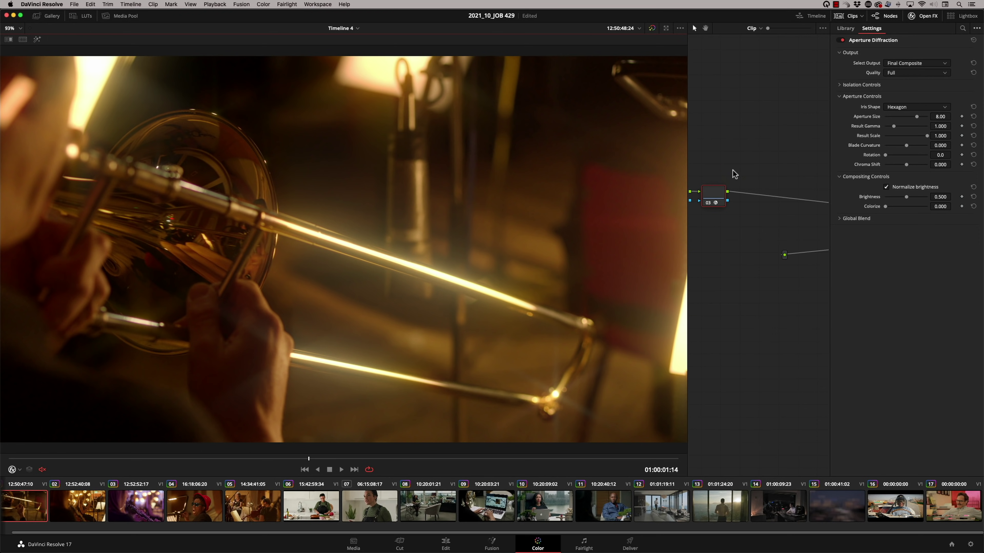
- Swap node 03's effect for Lens Flare and choose the Modern Sci-Fi preset
click(846, 27)
drag(860, 260, 714, 198)
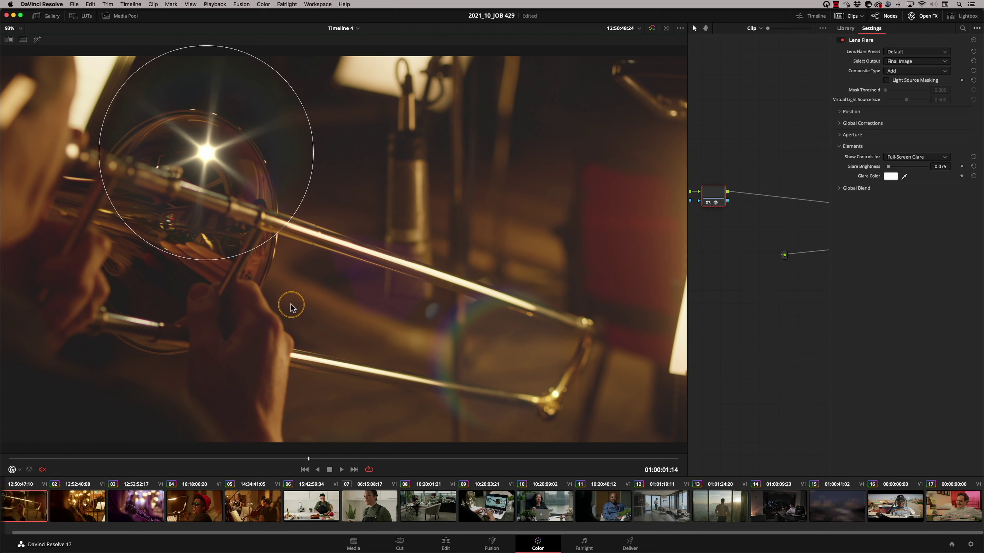
click(916, 51)
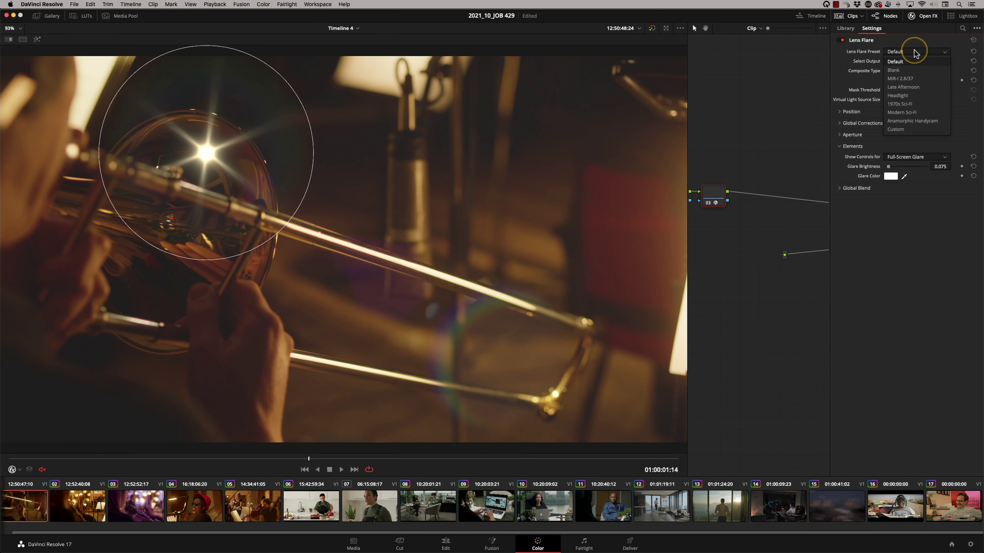
click(903, 113)
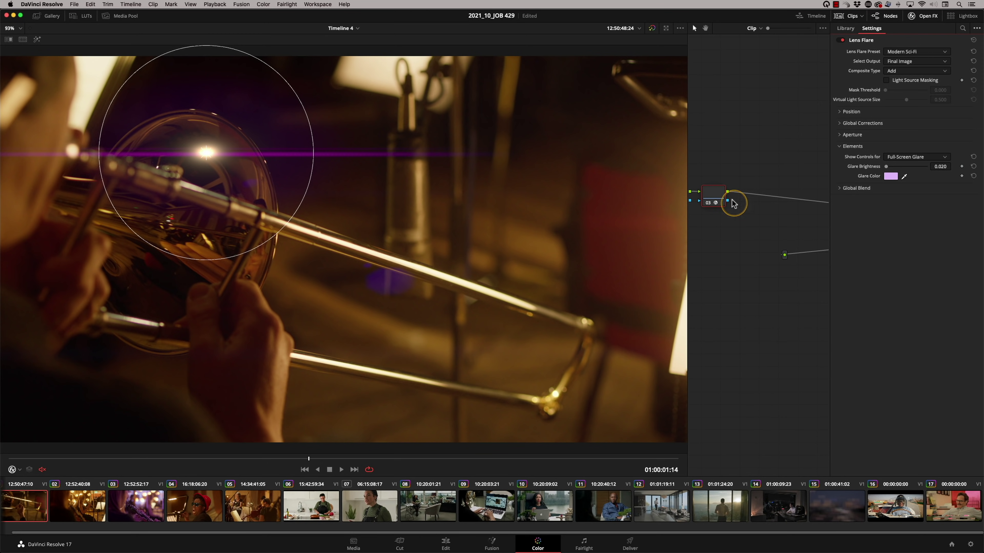
- Undo the flare, try Lens Reflections with the Summer preset, then remove it from node 03
key(super+z)
drag(874, 273, 728, 207)
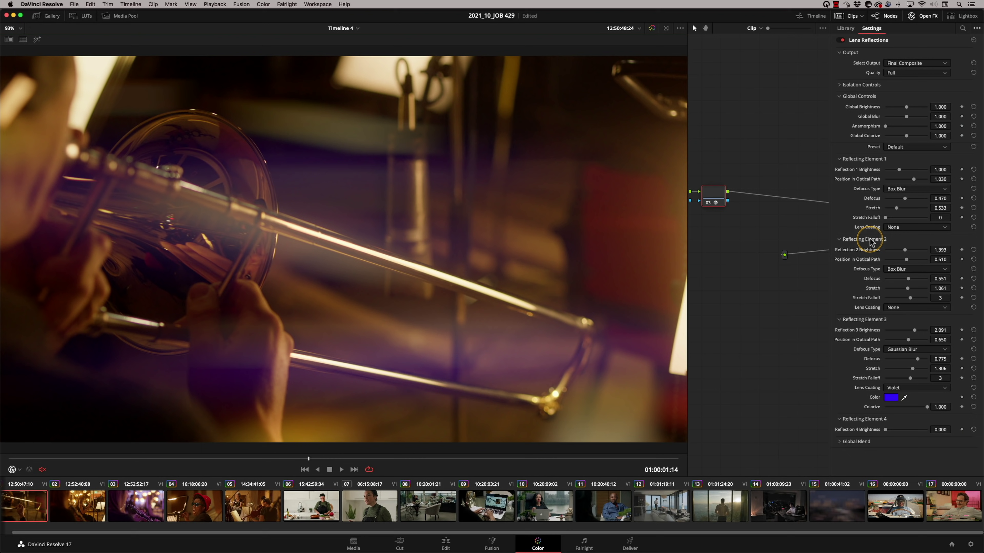
click(920, 147)
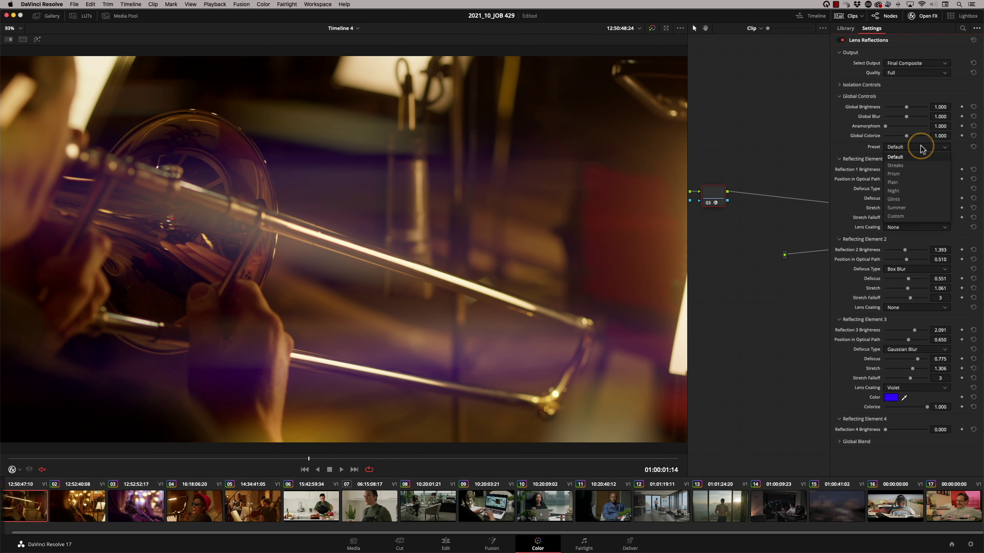
click(896, 208)
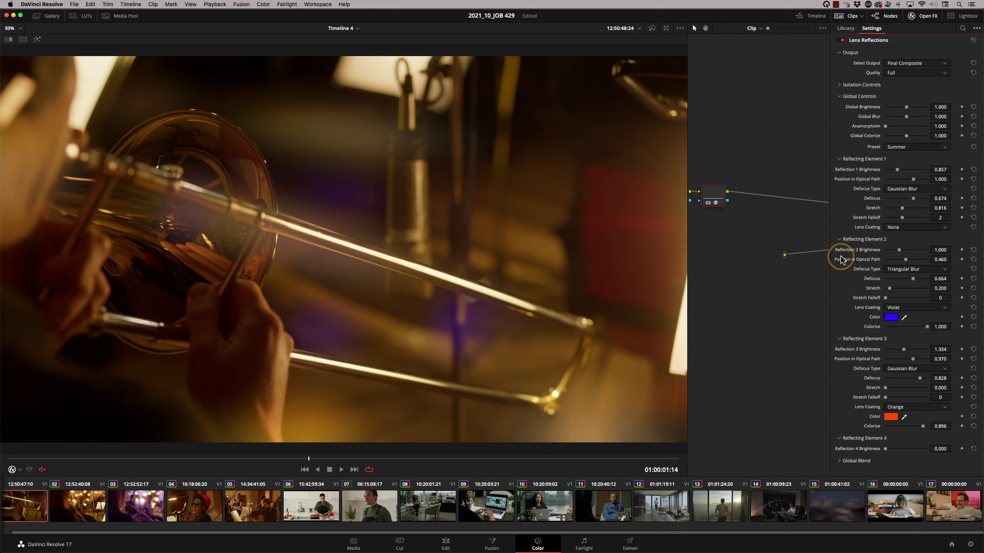
right_click(713, 200)
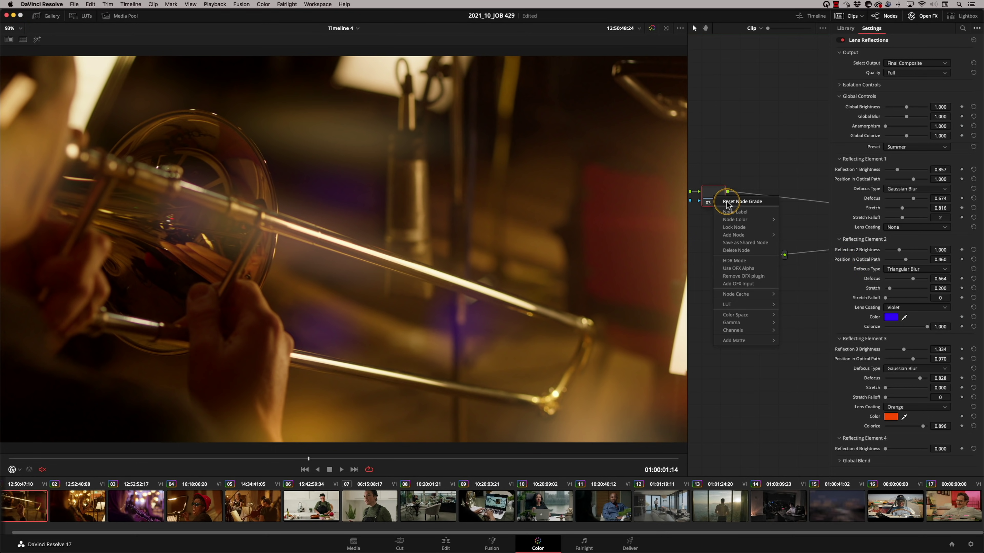
click(717, 237)
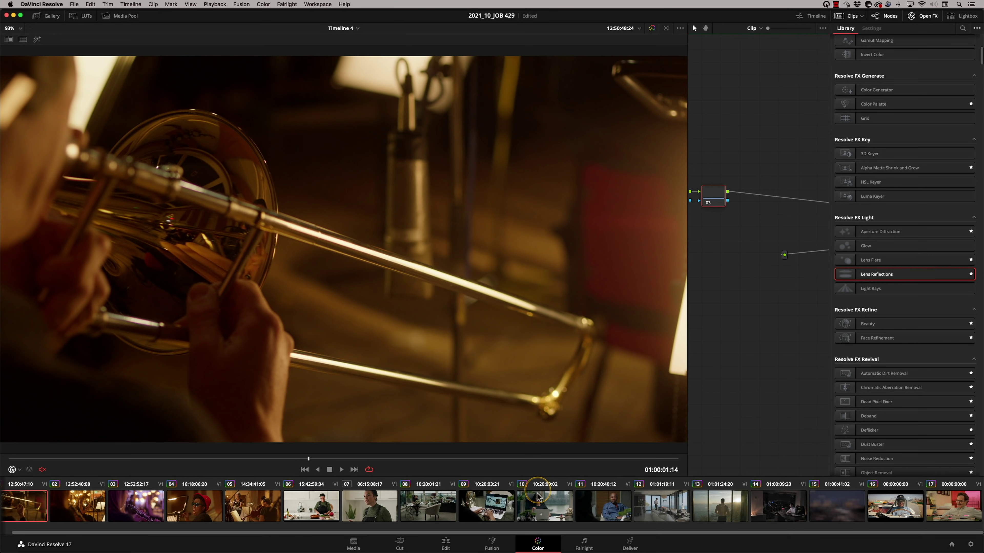
- On clip 10, apply Beauty to node 03 and switch it to Advanced mode
click(546, 510)
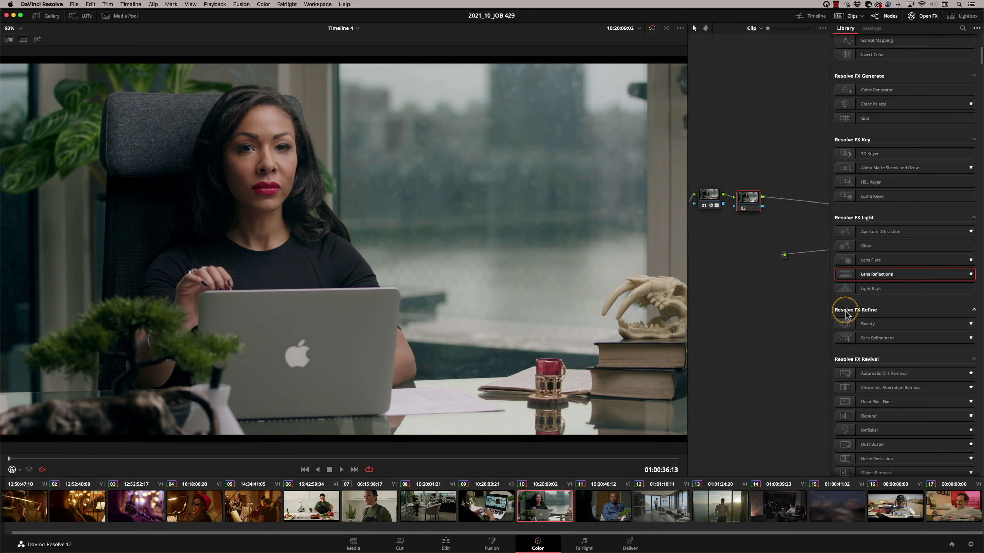
drag(867, 323, 743, 204)
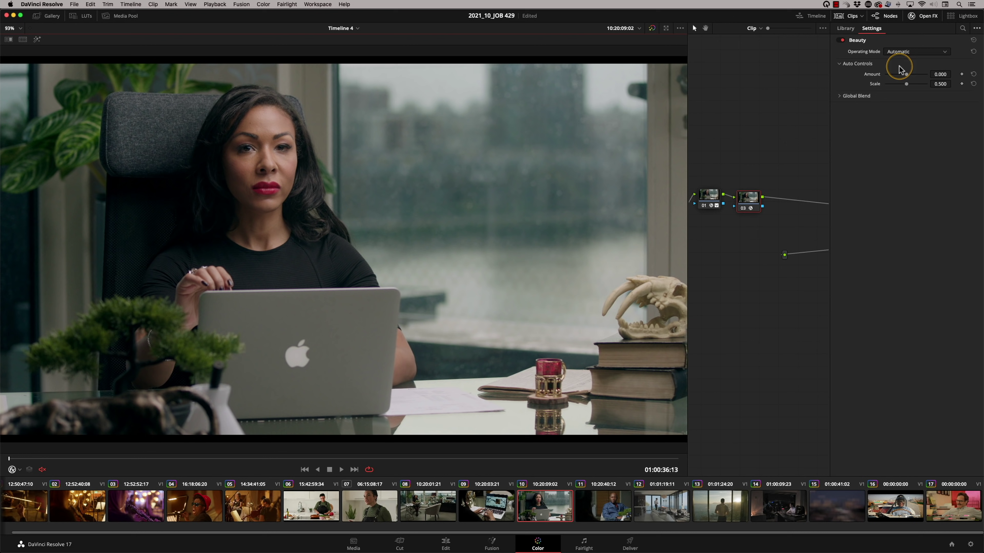
click(918, 52)
click(898, 70)
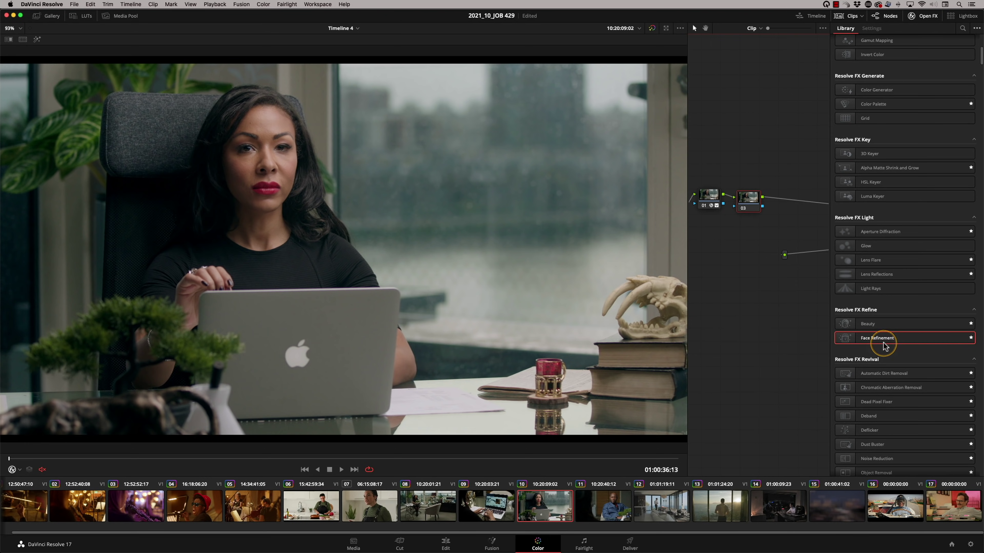
- Scroll the effects list to Resolve FX Revival and select the night office clip
scroll(884, 341, down, 6)
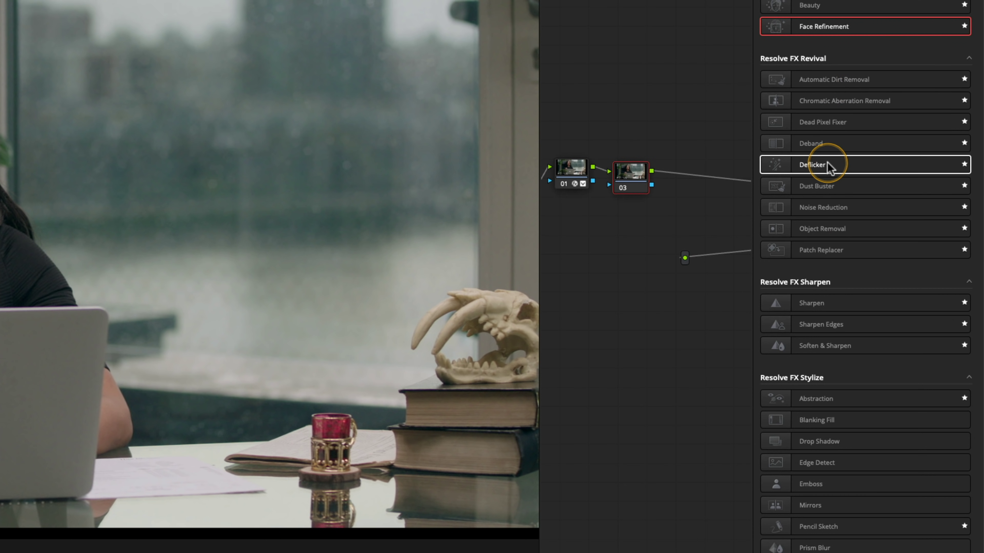
click(827, 251)
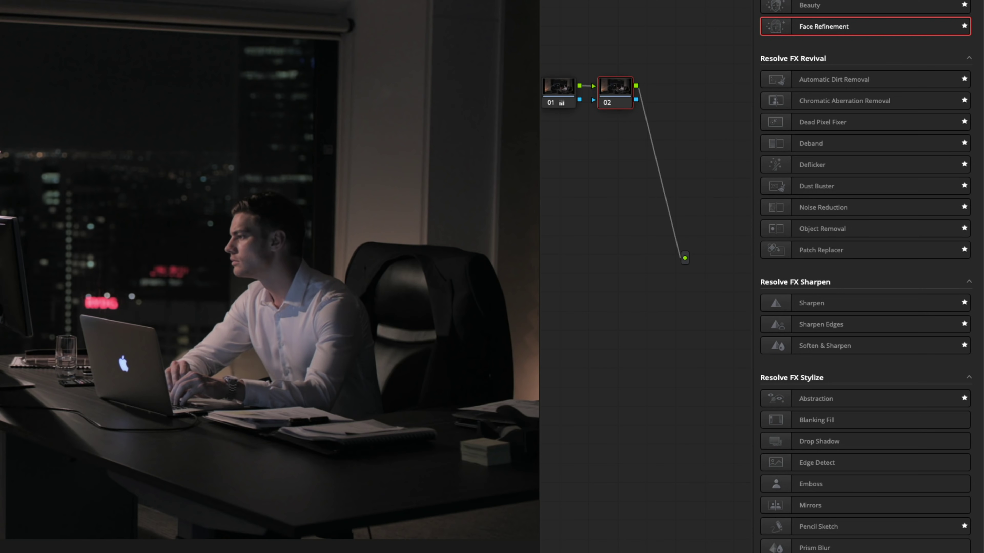
click(837, 78)
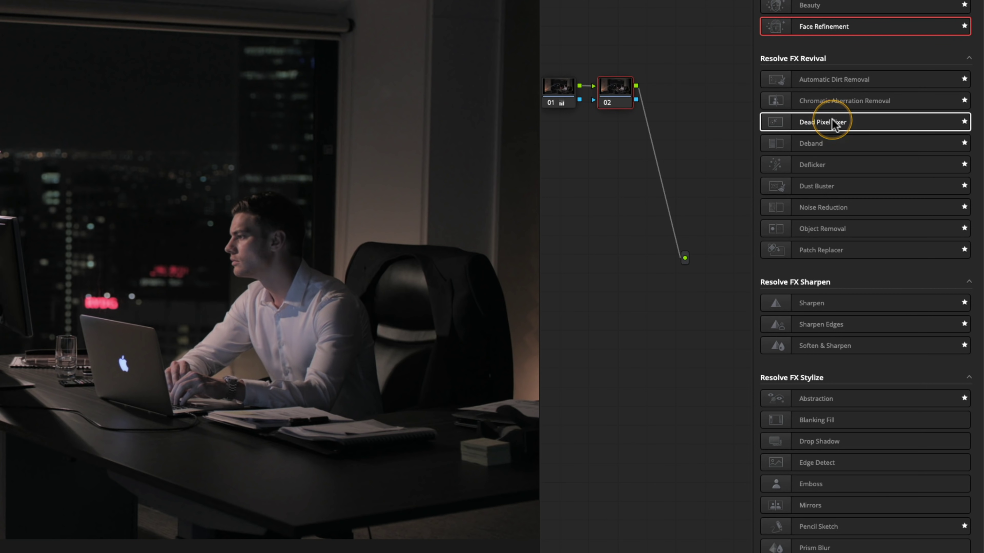
drag(829, 124, 616, 93)
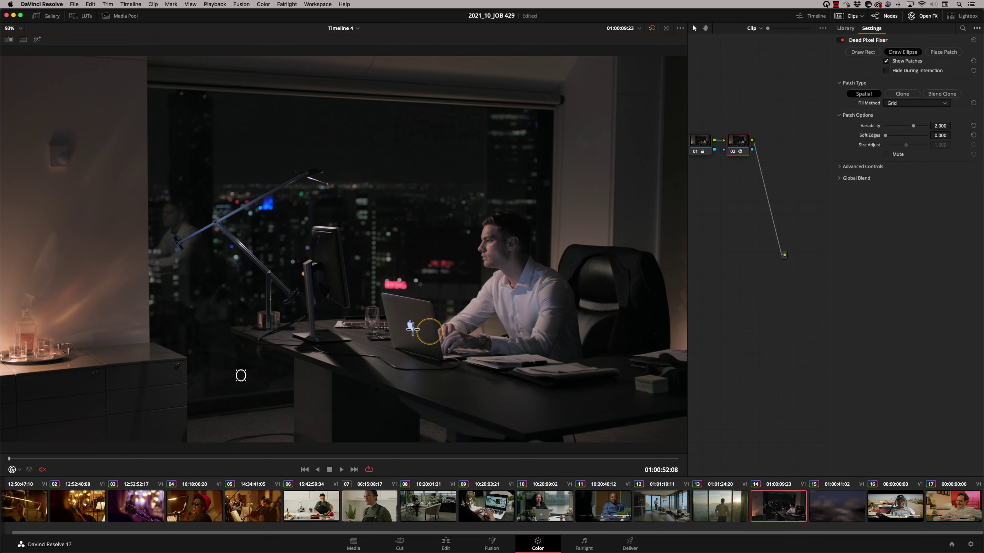
drag(398, 313, 424, 342)
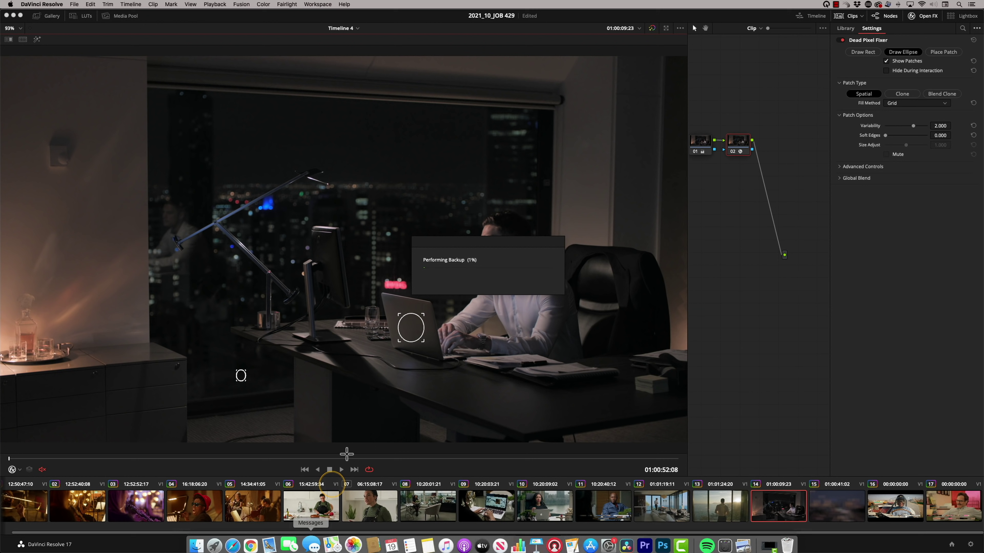
right_click(745, 145)
click(759, 149)
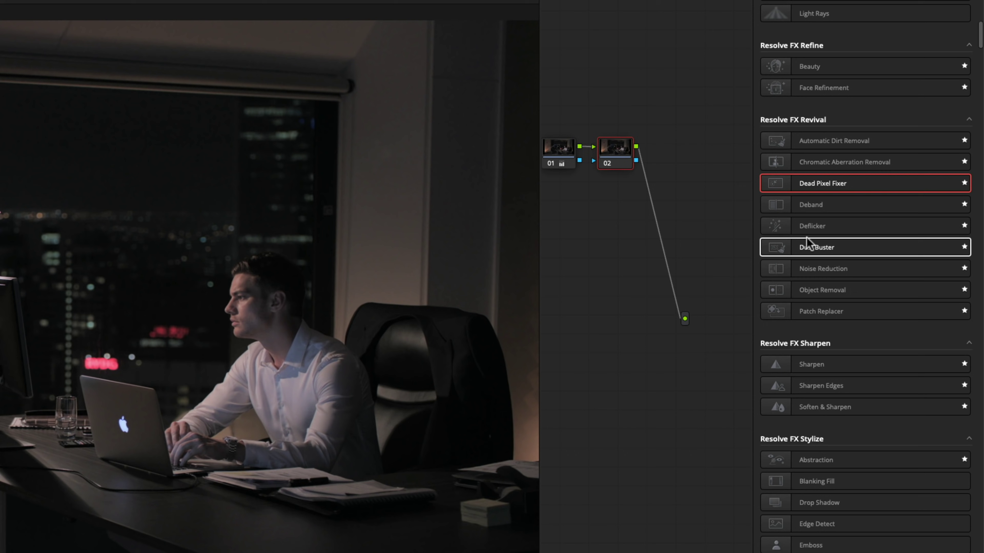
drag(784, 203, 441, 527)
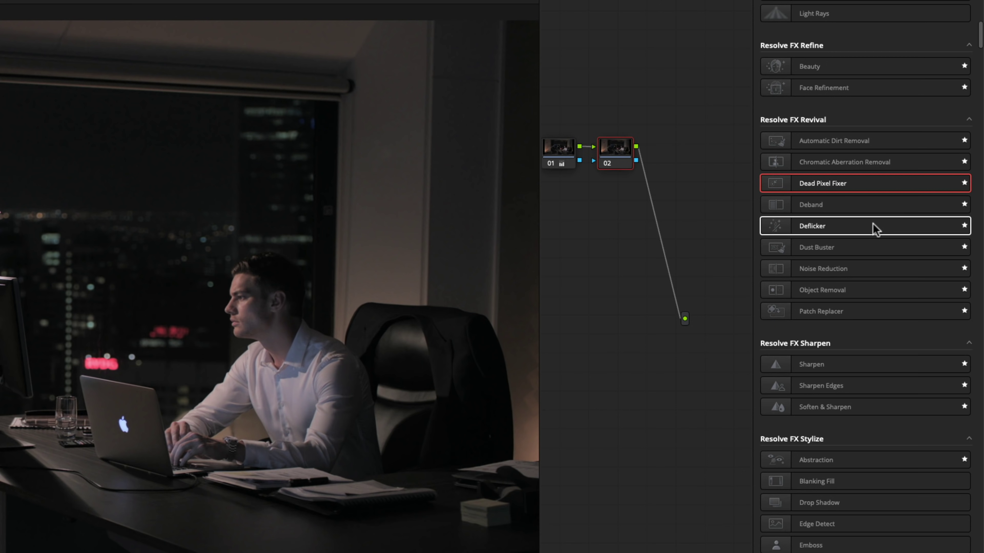
drag(875, 228, 786, 230)
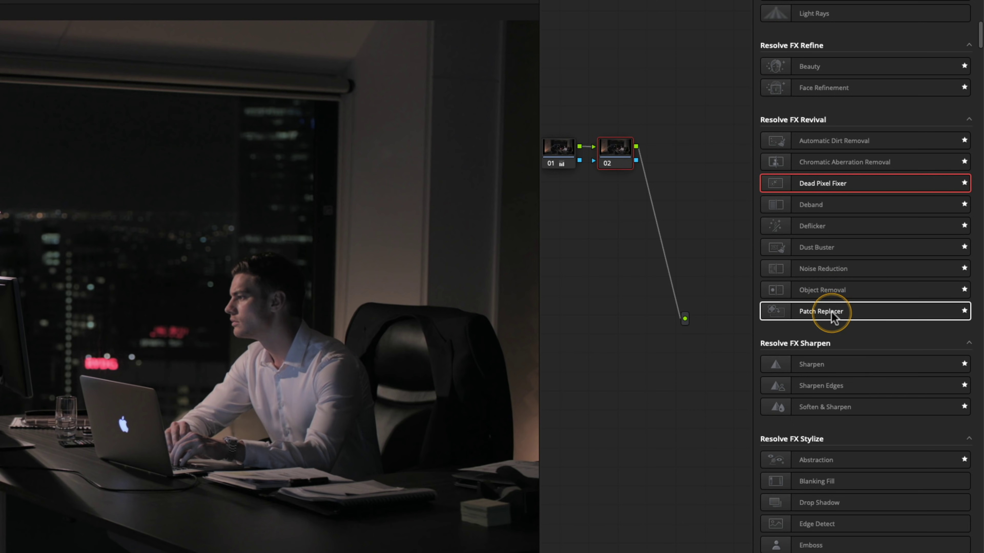
drag(830, 313, 615, 155)
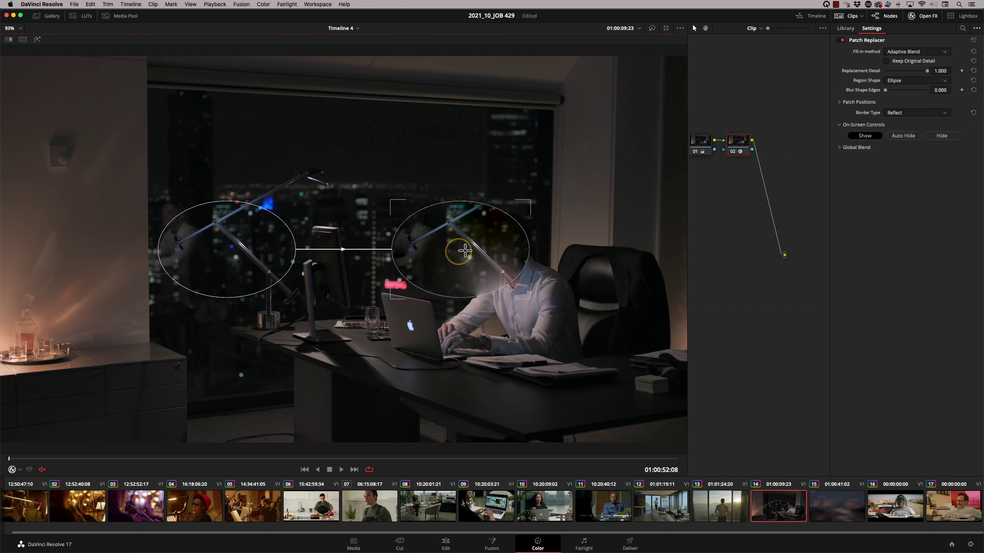
drag(462, 233, 68, 160)
drag(209, 248, 54, 88)
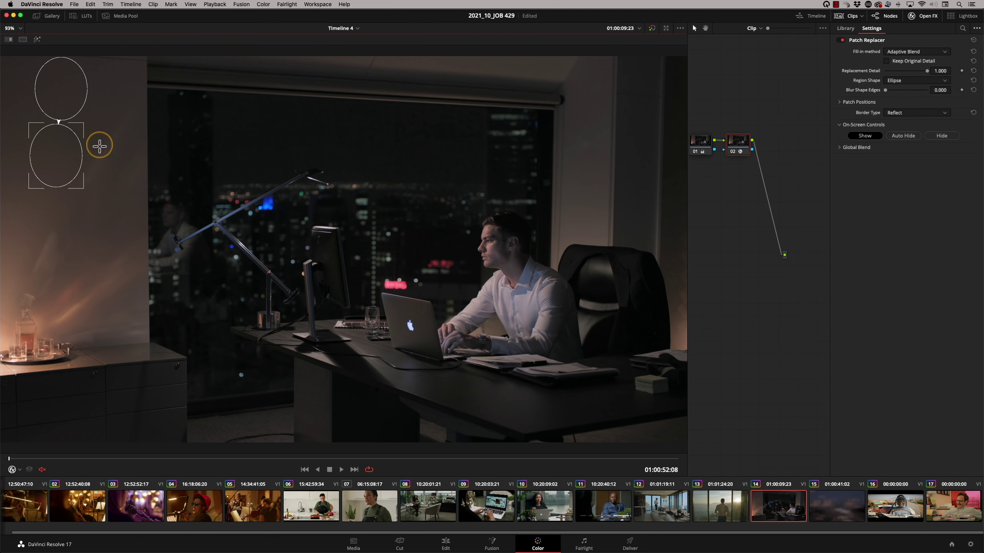
key(space)
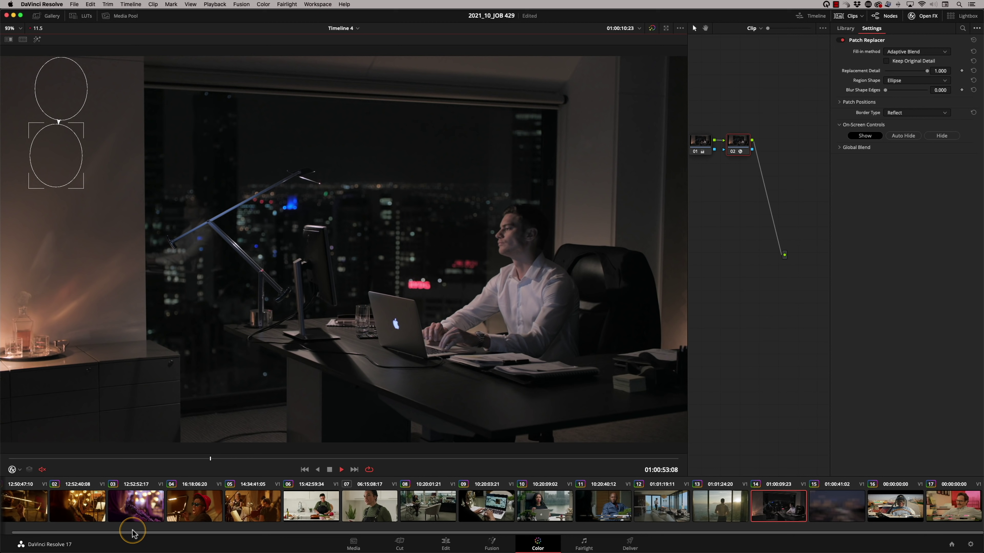
key(space)
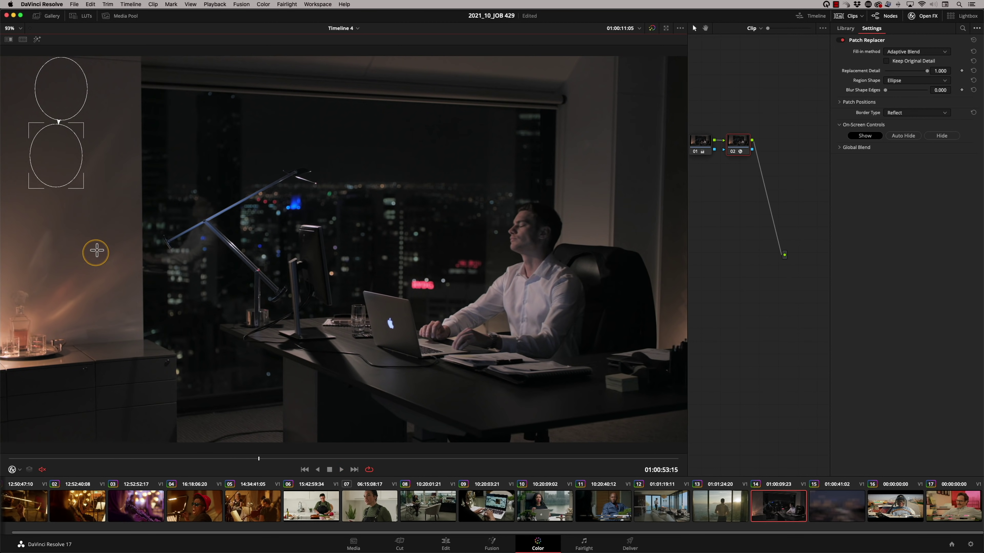
right_click(745, 143)
click(764, 154)
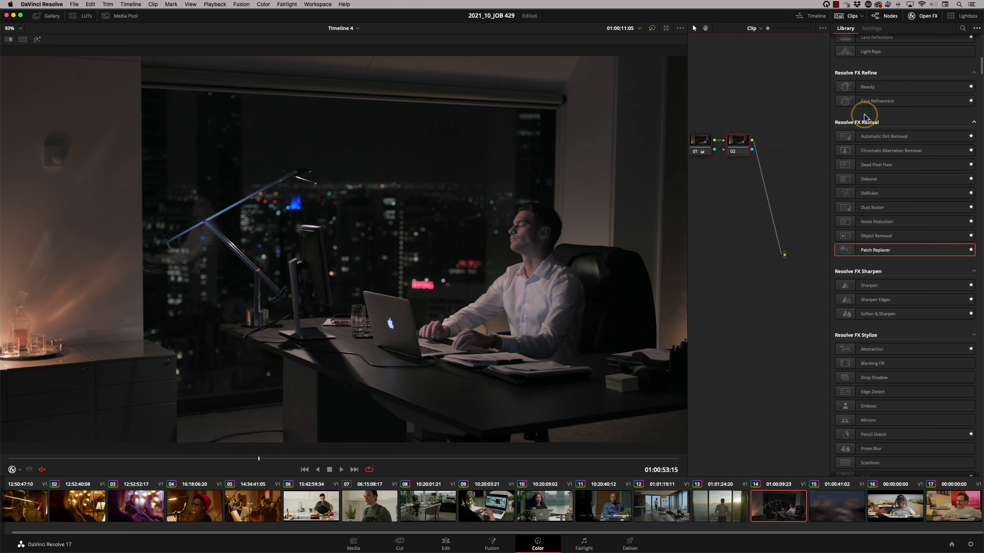
scroll(832, 180, down, 5)
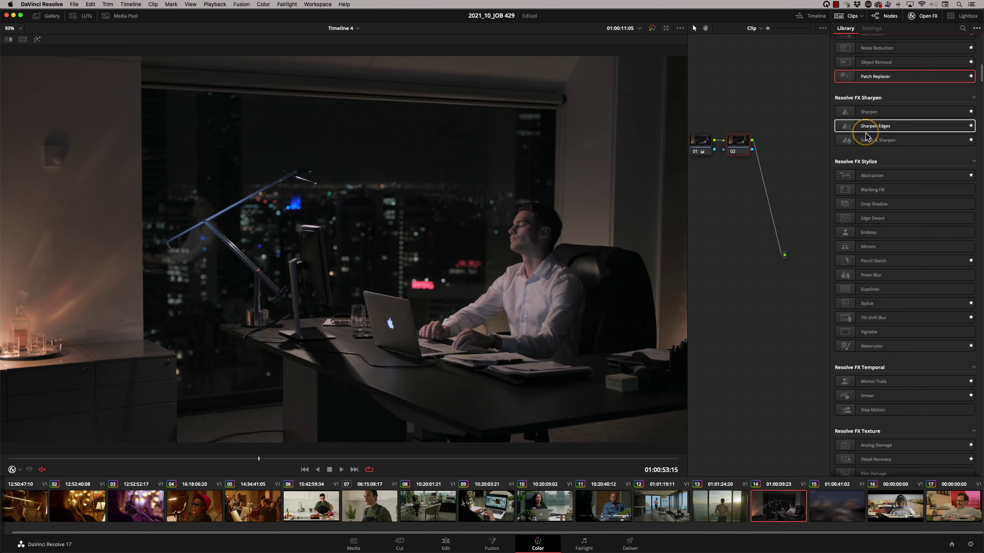
- Select the blue-suited man's clip 11 and reset node 03 to clear the colour palette
click(611, 510)
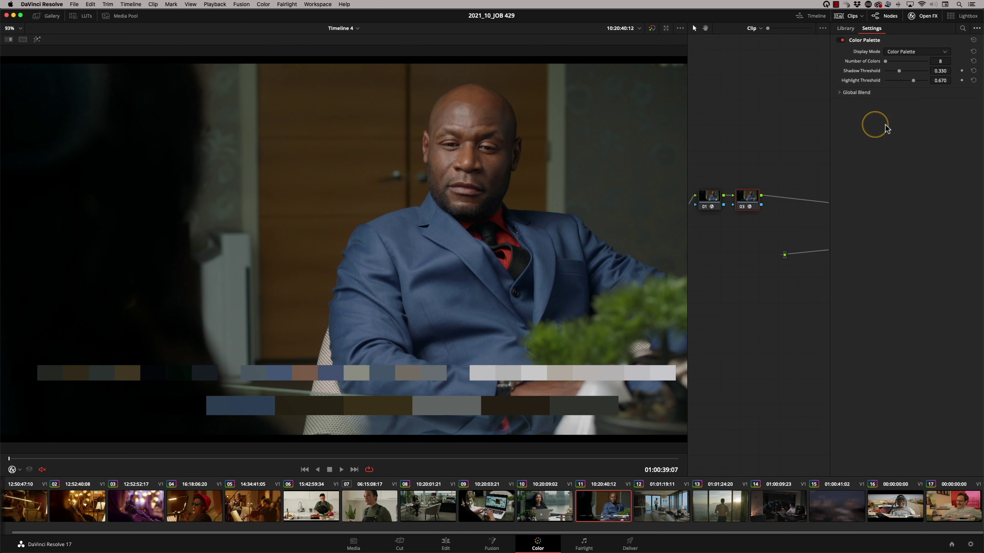
click(851, 31)
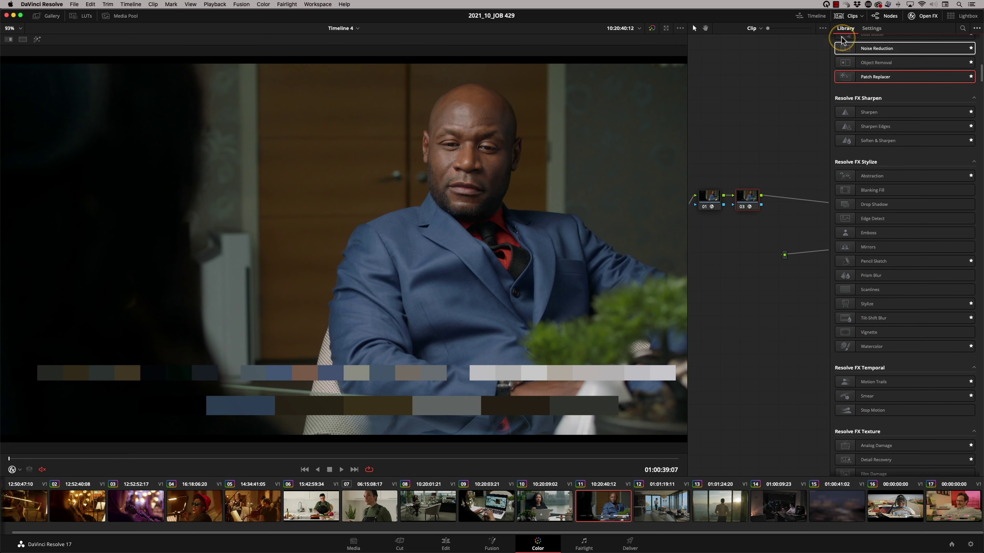
right_click(746, 195)
click(767, 242)
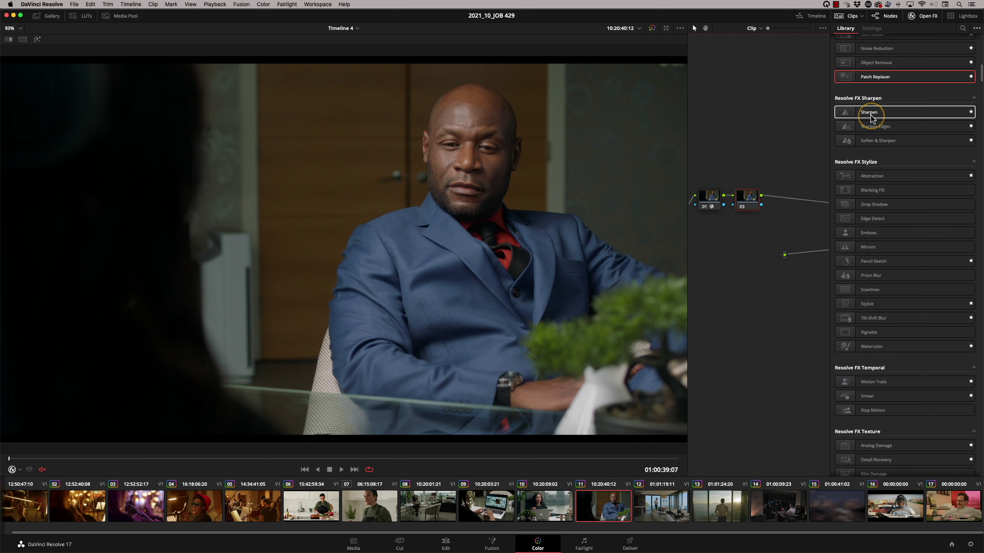
- Try Sharpen and Sharpen Edges on node 03, finishing with Soften & Sharpen
drag(862, 113, 764, 204)
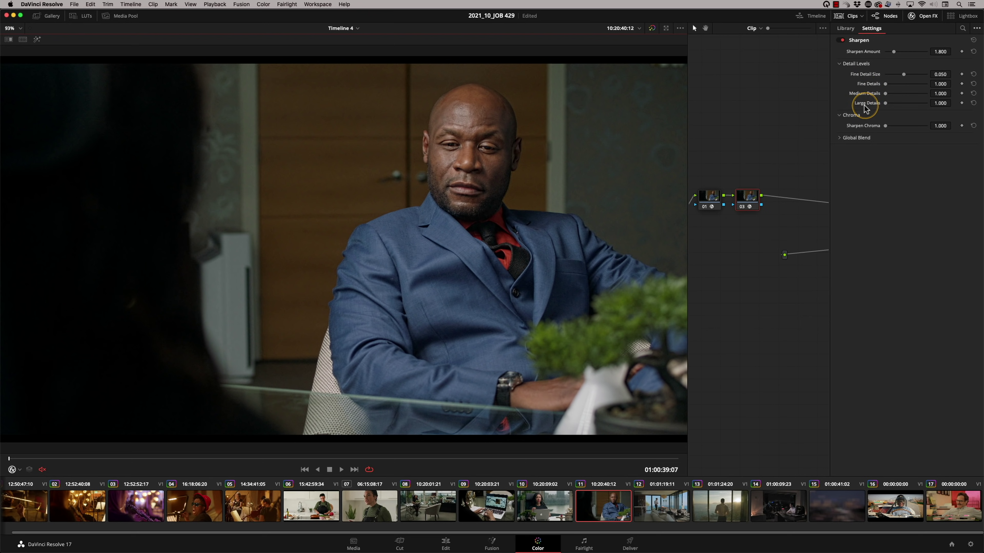
click(845, 28)
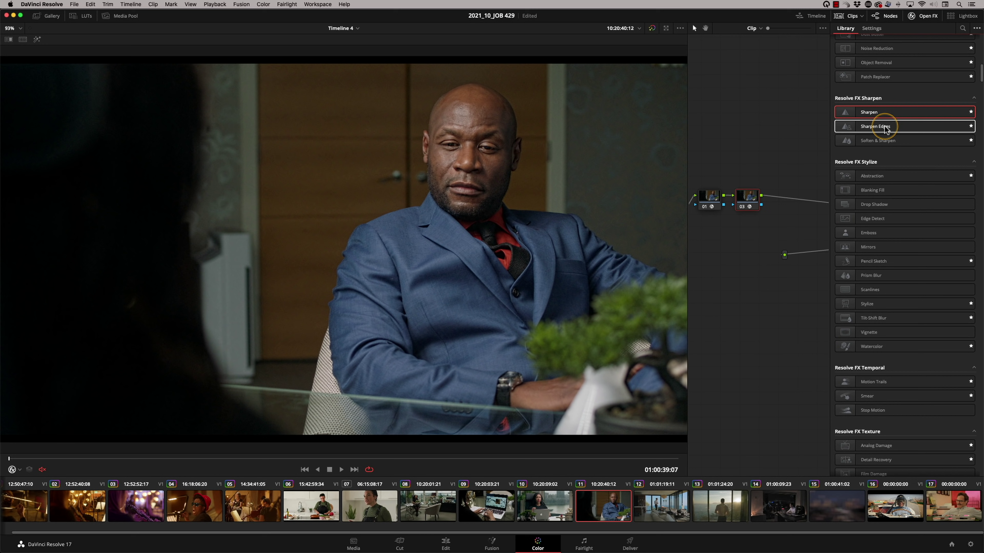
drag(885, 128, 747, 198)
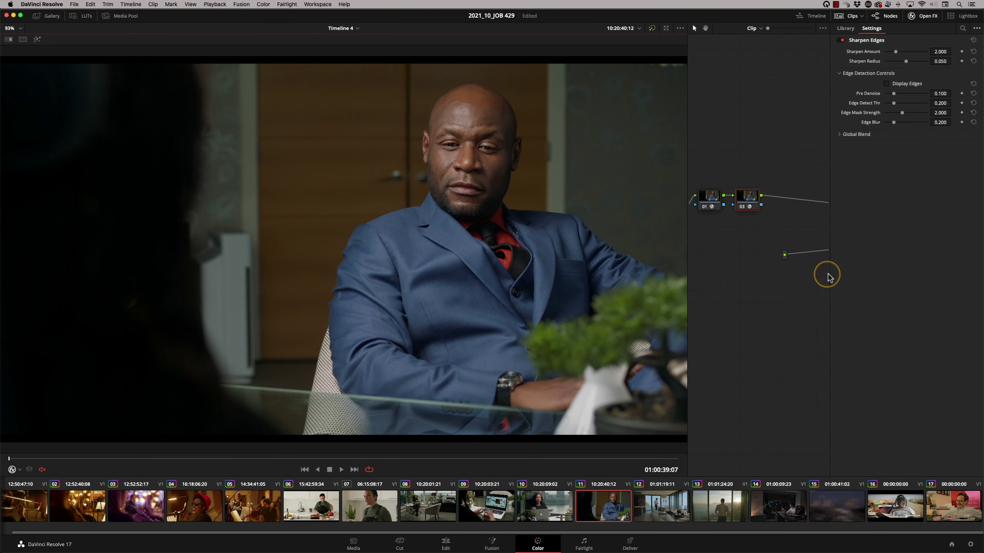
click(845, 28)
drag(890, 145, 749, 201)
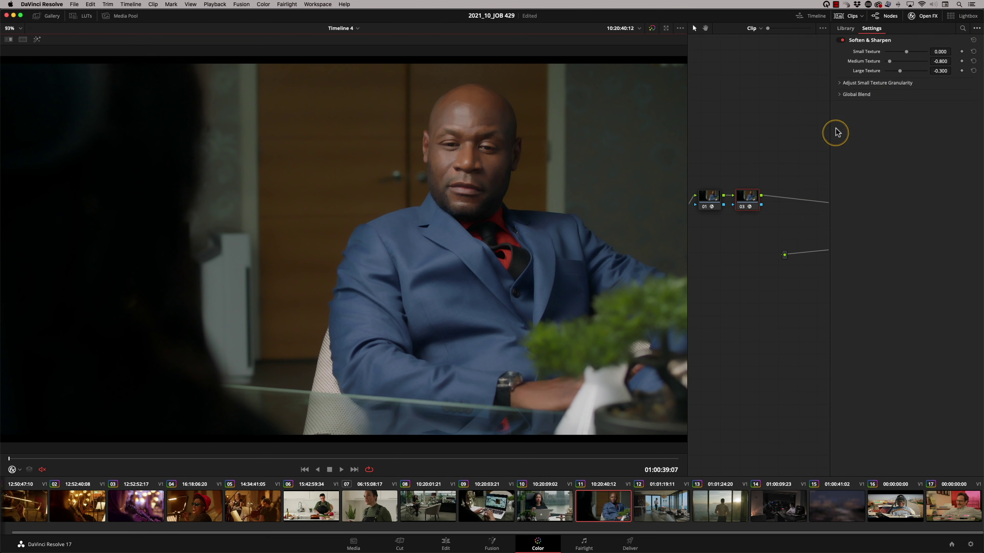
click(848, 29)
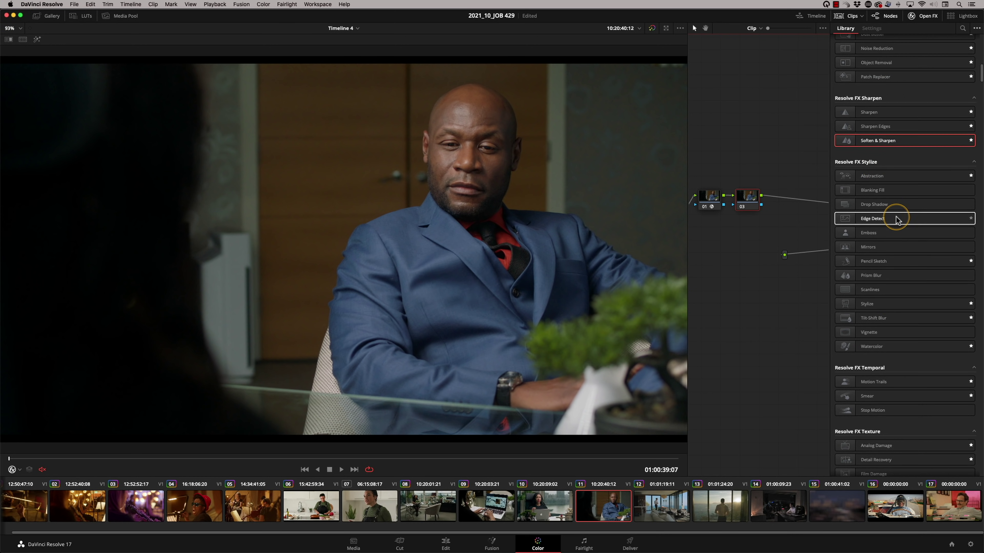
- Test Emboss and then Abstraction on node 03, undoing each
drag(866, 232, 748, 200)
key(super+z)
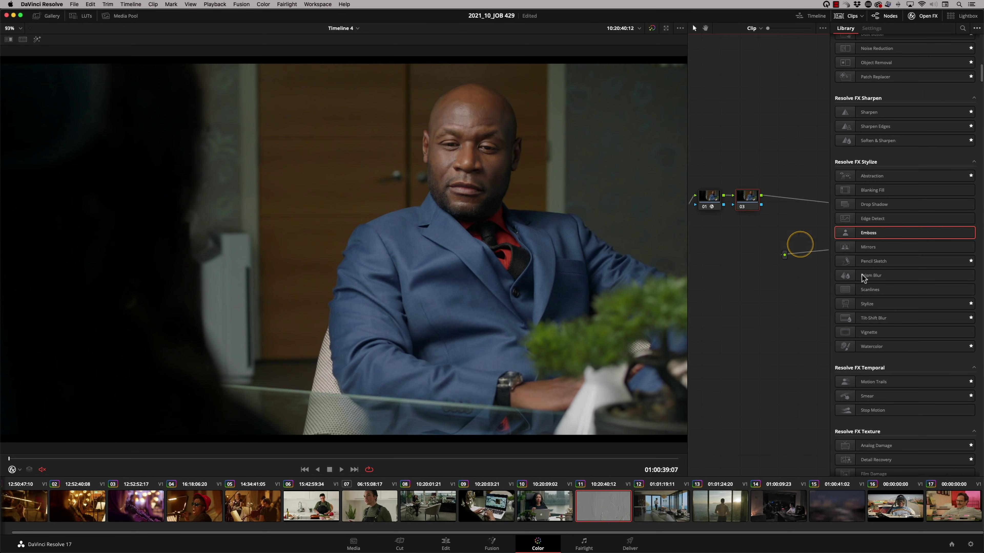
drag(874, 176, 747, 200)
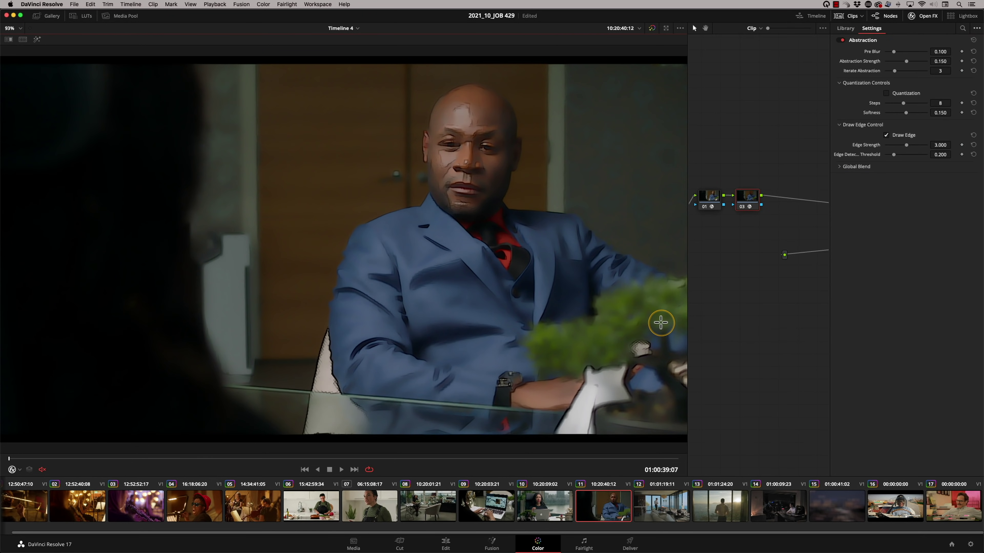
key(super+z)
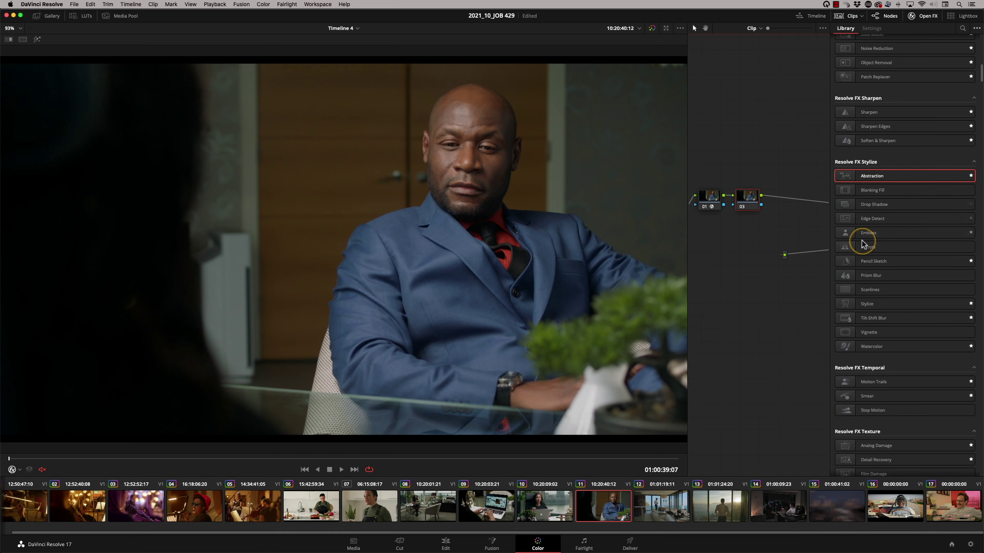
- Apply Pencil Sketch with Shadow Level 0.283 and Stroke Strength 4.128
mouse_move(872, 261)
mouse_down()
mouse_move(842, 308)
mouse_move(738, 209)
mouse_up()
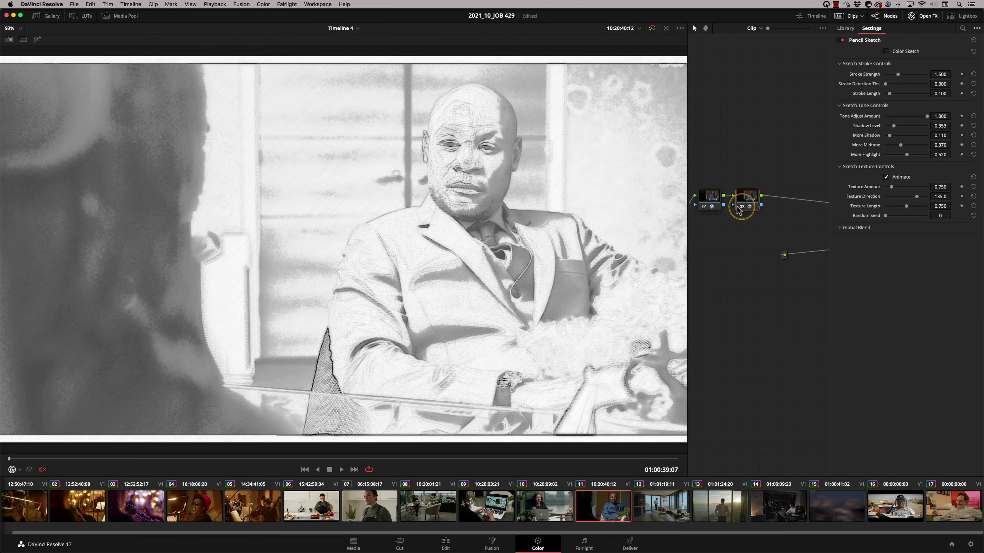
mouse_move(899, 140)
mouse_down()
mouse_move(890, 128)
mouse_move(903, 136)
mouse_up()
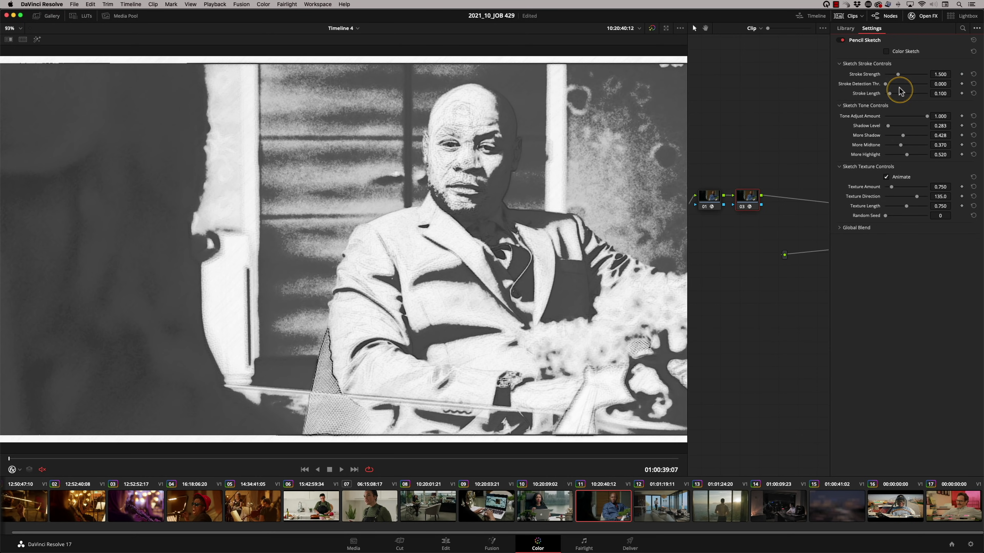
mouse_move(898, 75)
mouse_down()
mouse_move(918, 77)
mouse_move(913, 89)
mouse_up()
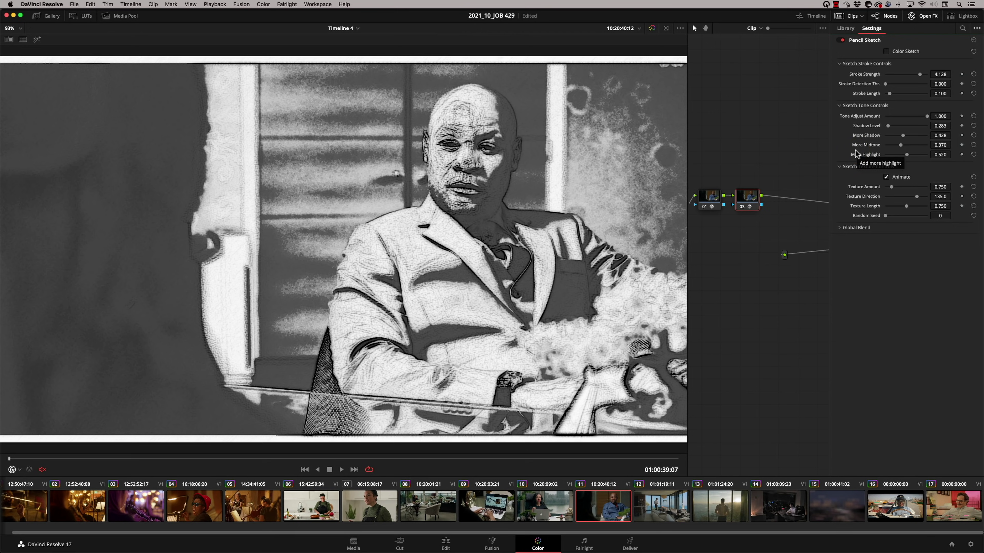
click(809, 237)
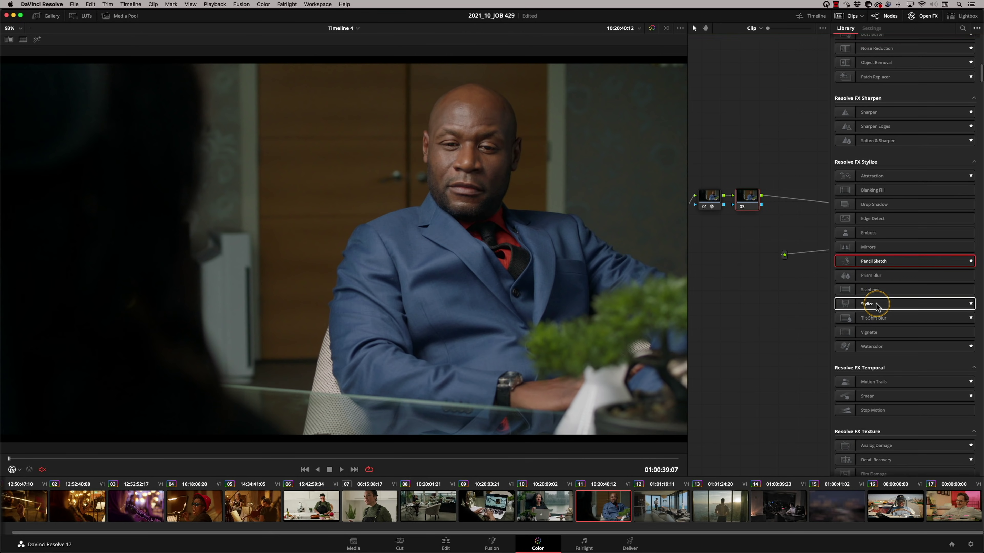
- Replace it with Stylize, try Protocubist Portrait then Cafe Terrace, and remove the effect
drag(874, 301, 749, 202)
click(924, 49)
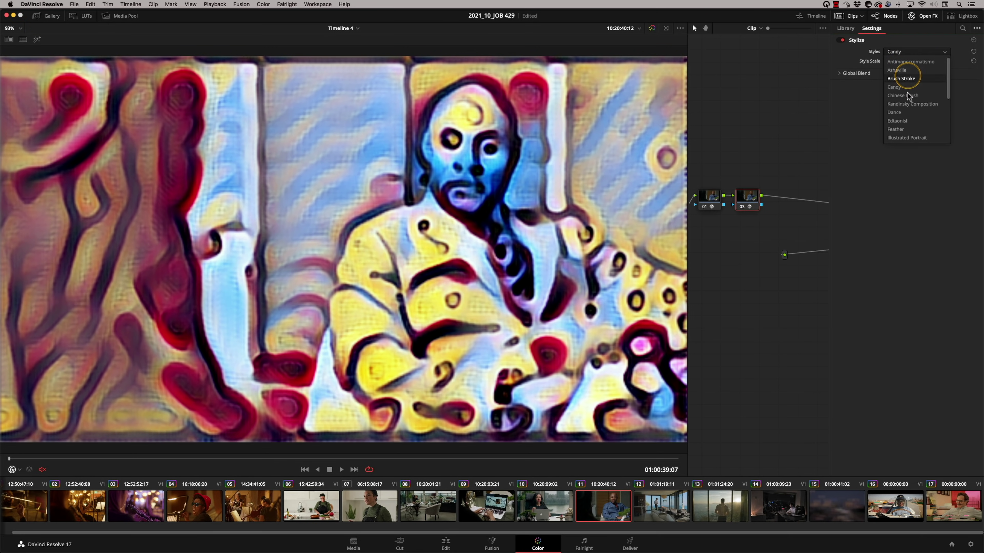
click(908, 113)
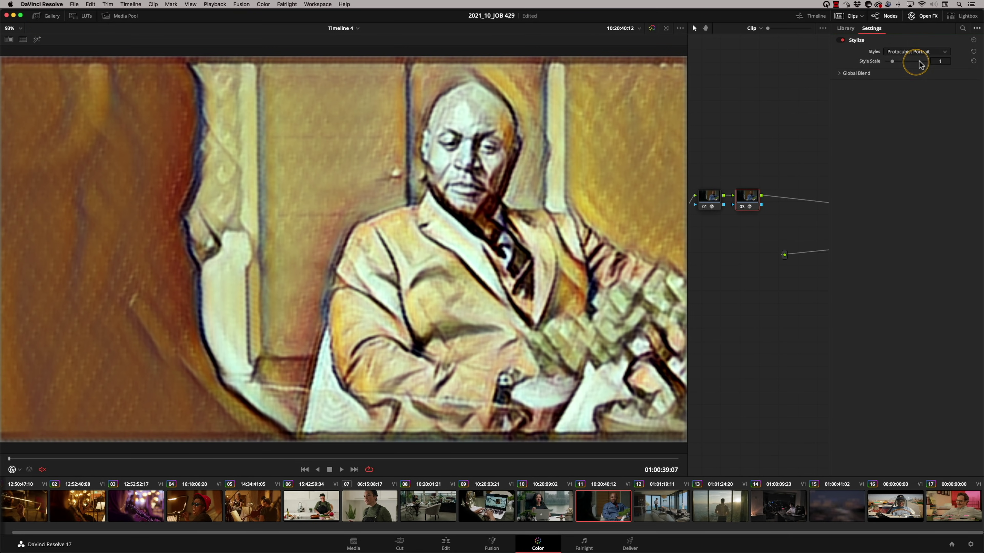
click(924, 52)
click(906, 93)
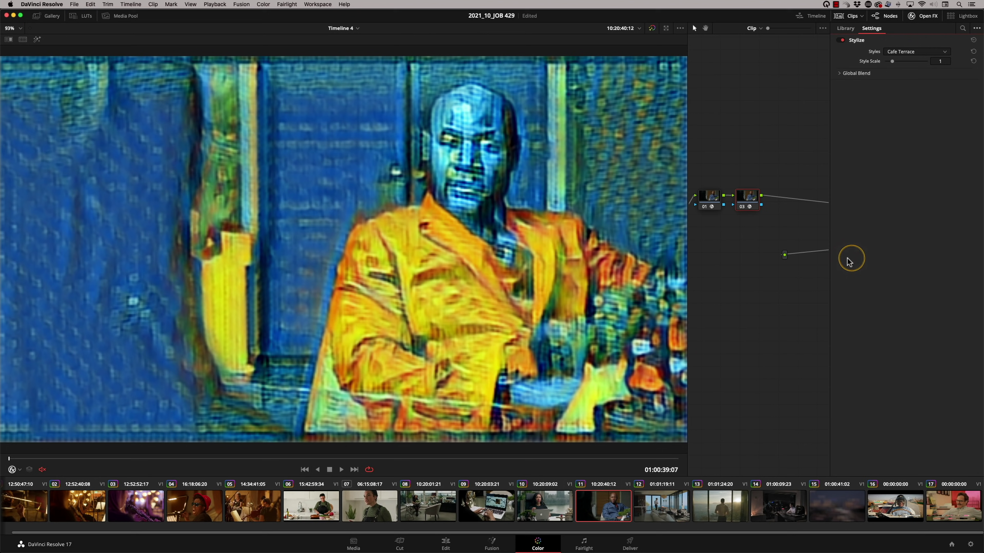
right_click(747, 203)
click(765, 203)
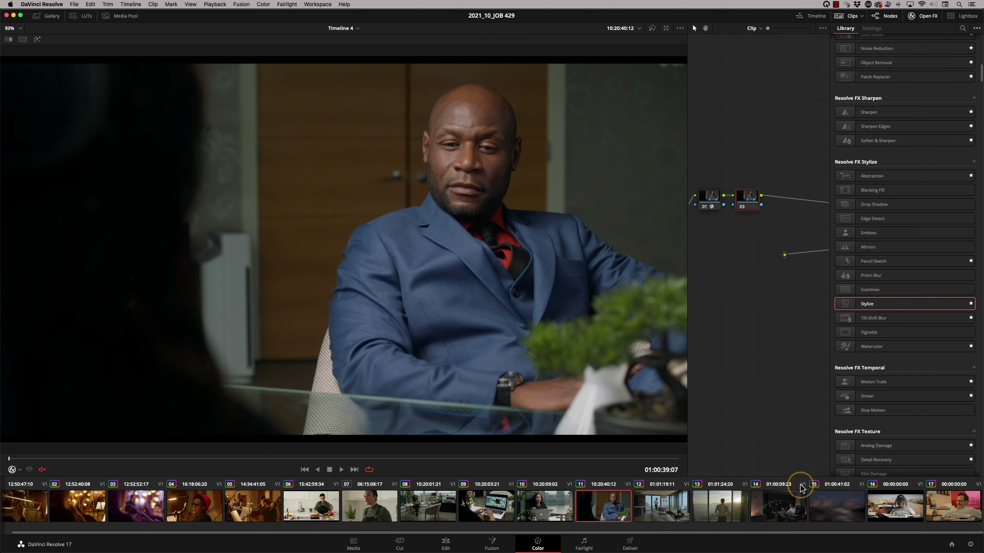
- On highway clip 15, use the depth map preview to move the focus centre and reduce Far Blur Range
click(833, 502)
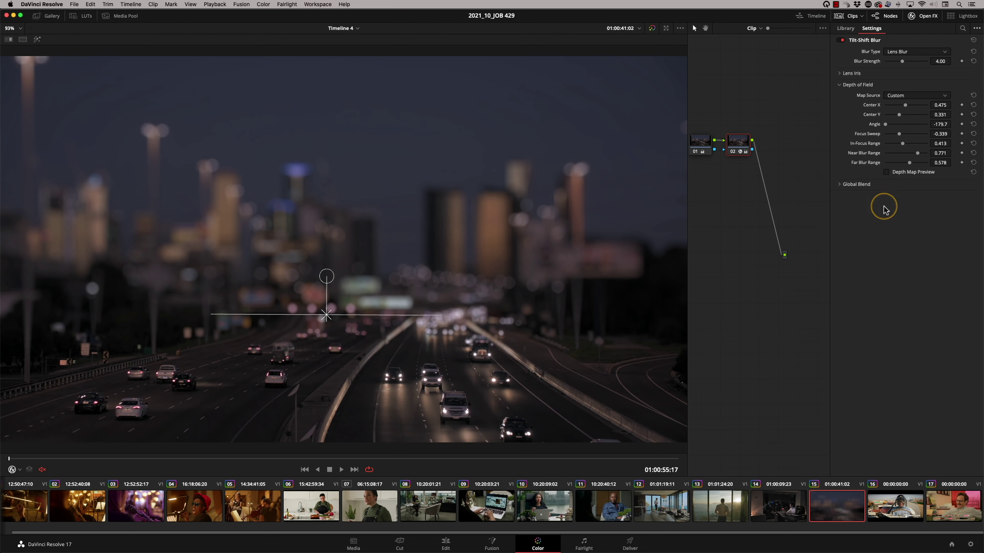
click(887, 173)
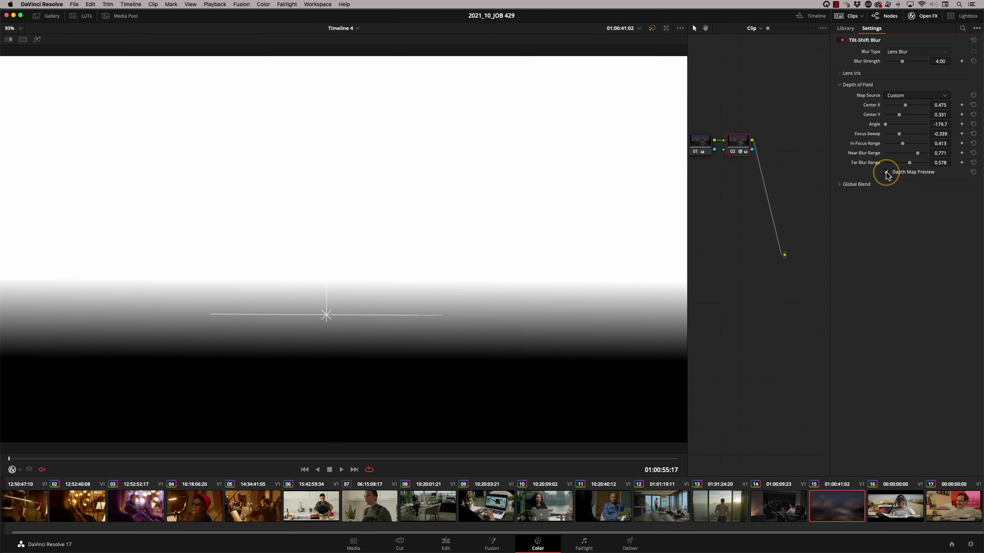
drag(322, 315, 350, 269)
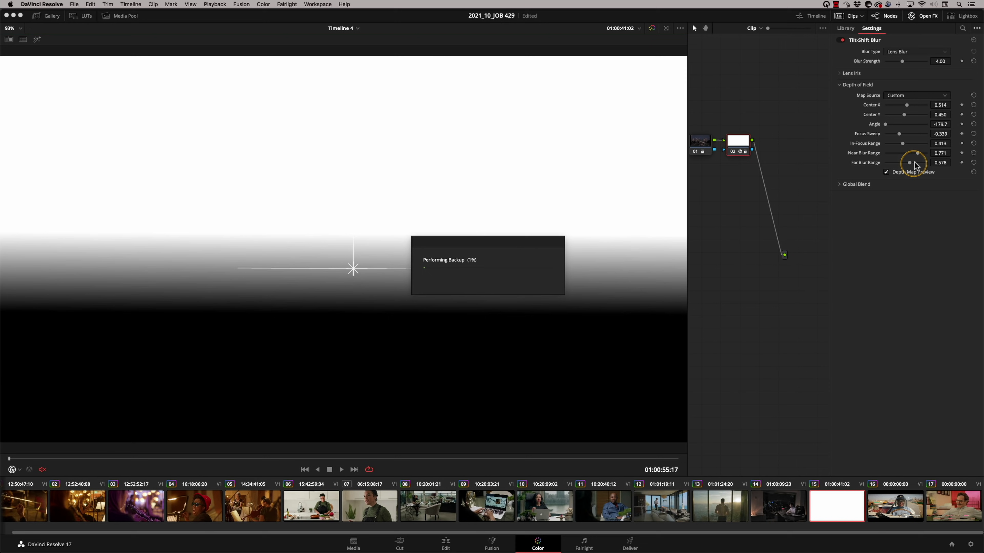
drag(910, 167, 905, 145)
click(887, 172)
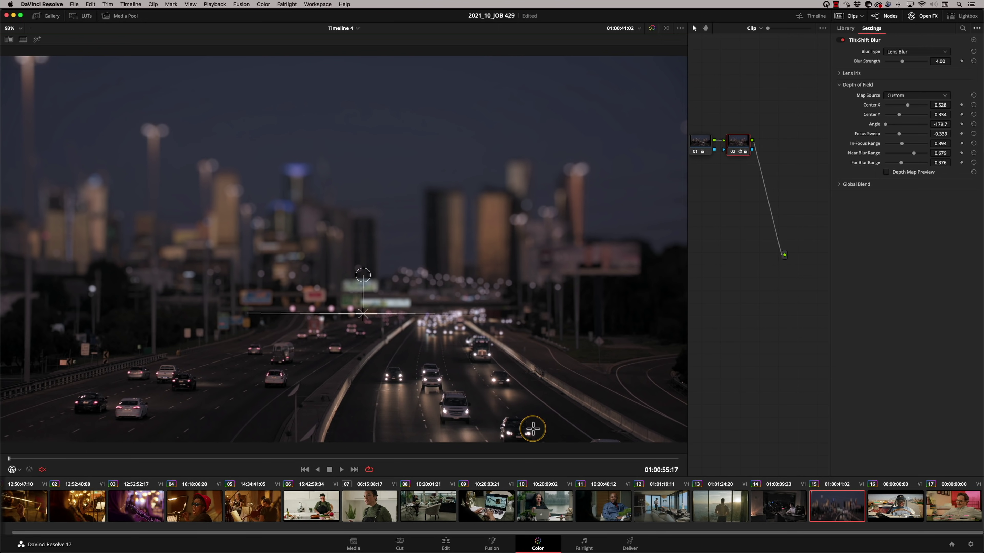
click(844, 27)
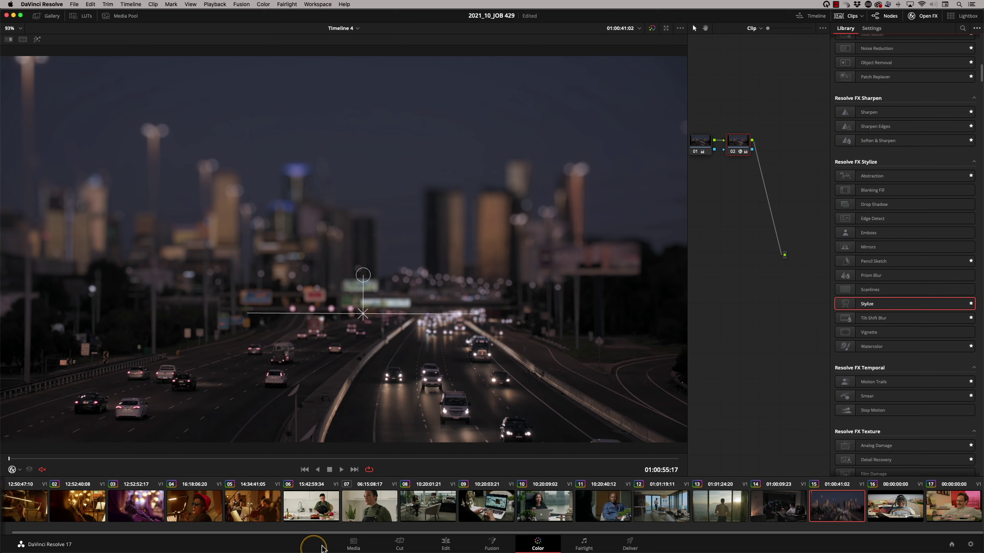
- On interview clip 11, apply Watercolor to node 03 and lower Smoothness to 0.003
click(606, 508)
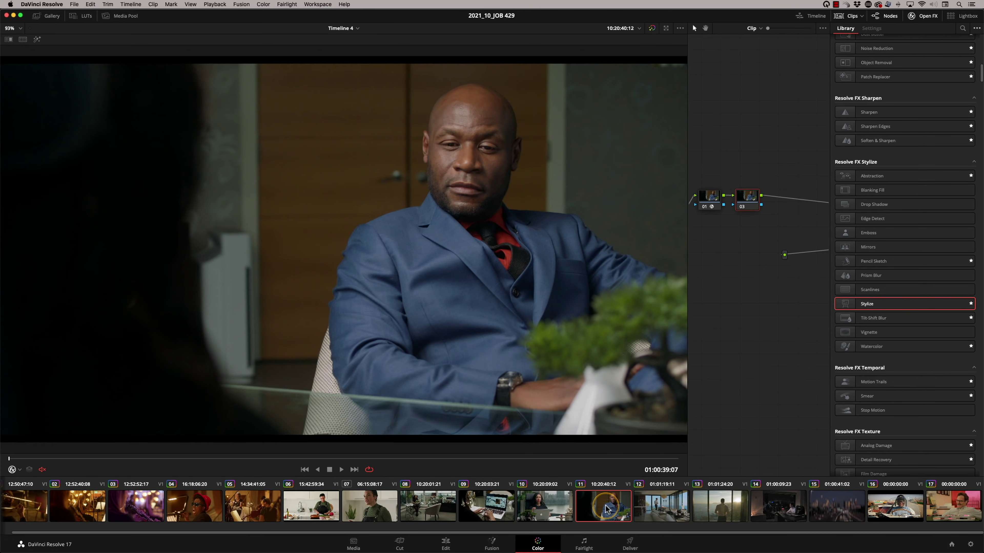
drag(846, 346, 742, 200)
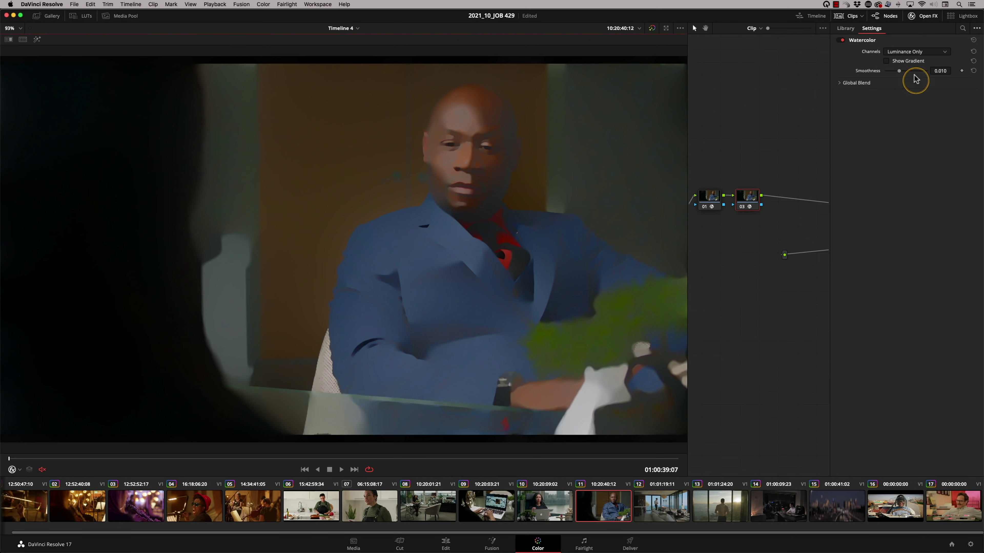
drag(901, 73, 890, 74)
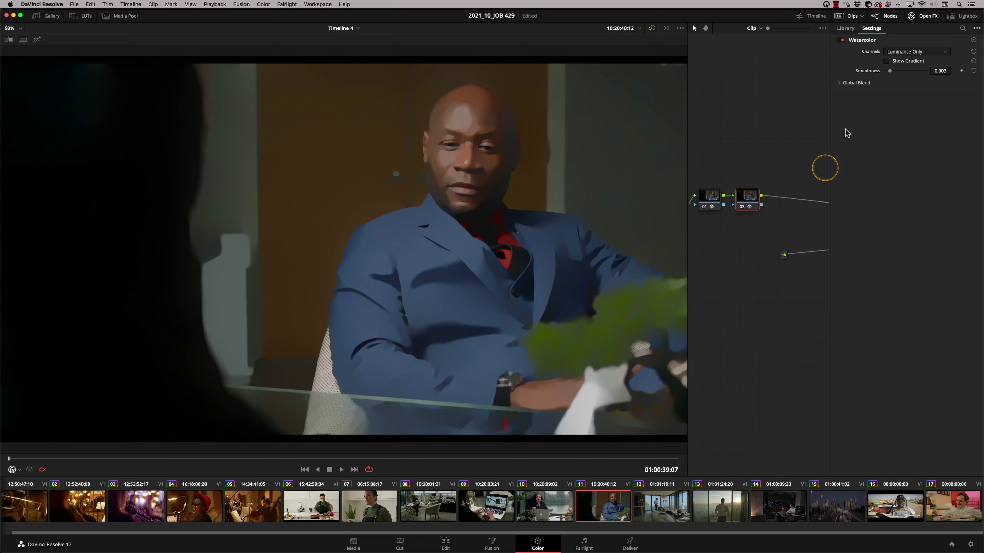
click(845, 28)
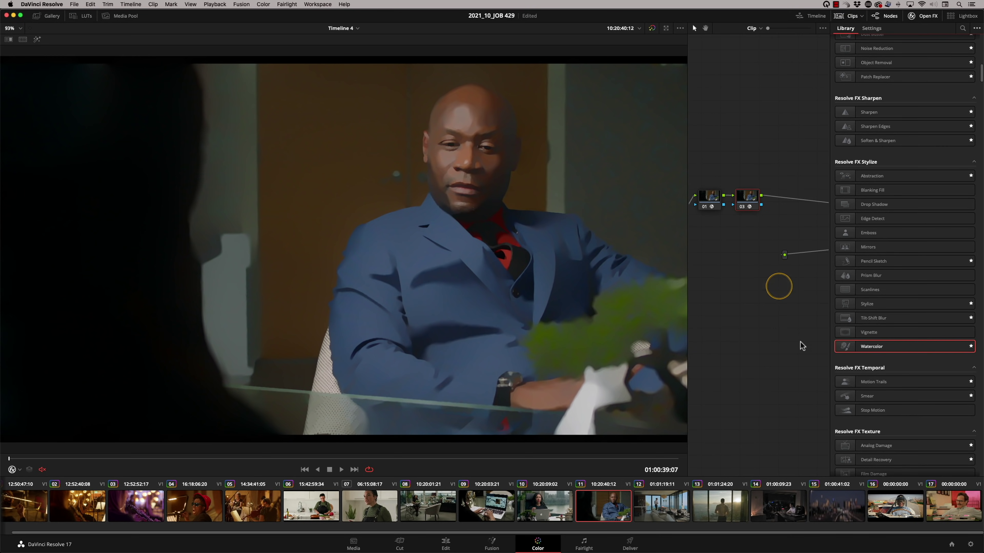
scroll(852, 179, down, 5)
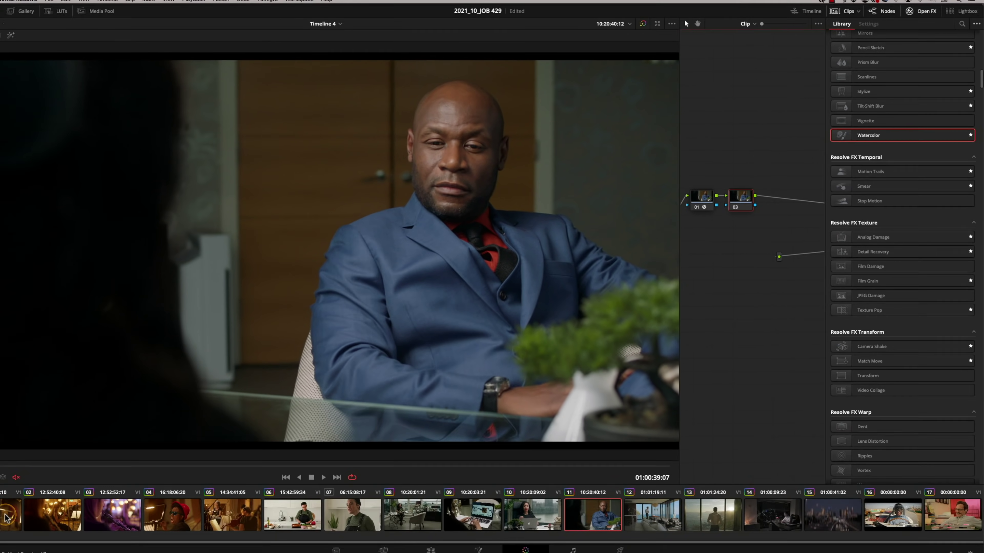
- Jump to the trombone clip, apply Motion Trails to its node and preview playback
key(Home)
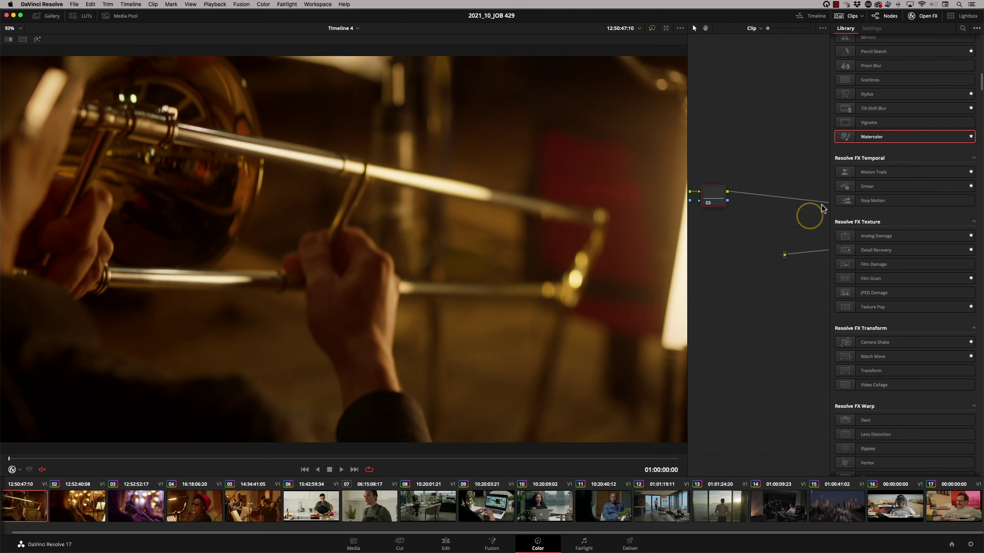
drag(854, 180, 713, 194)
key(space)
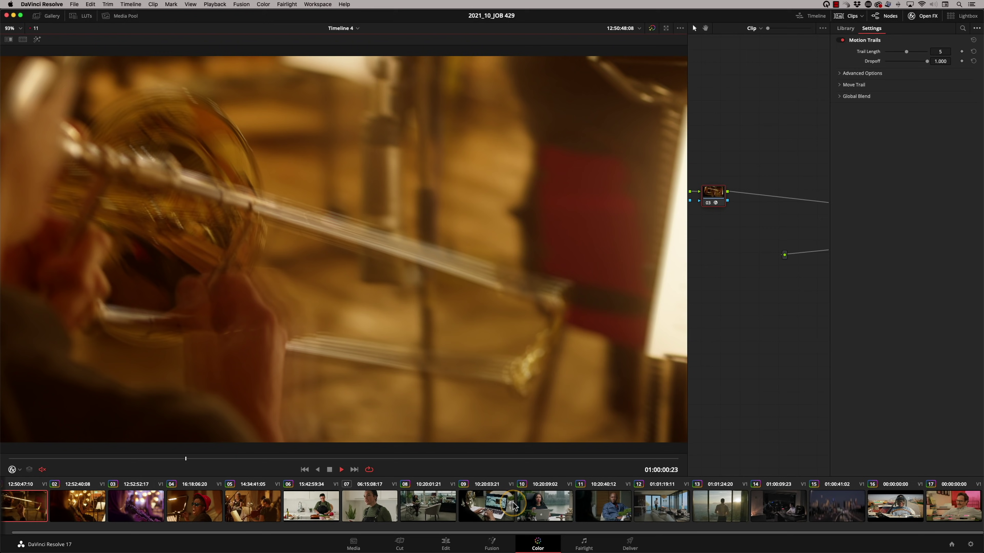
key(space)
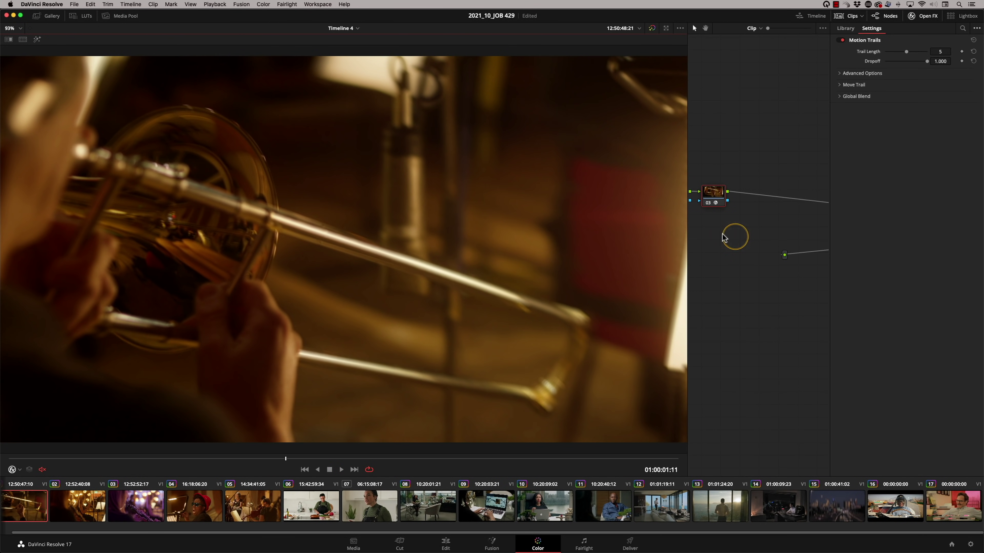
- Replace it with Smear and play the clip to preview
click(845, 29)
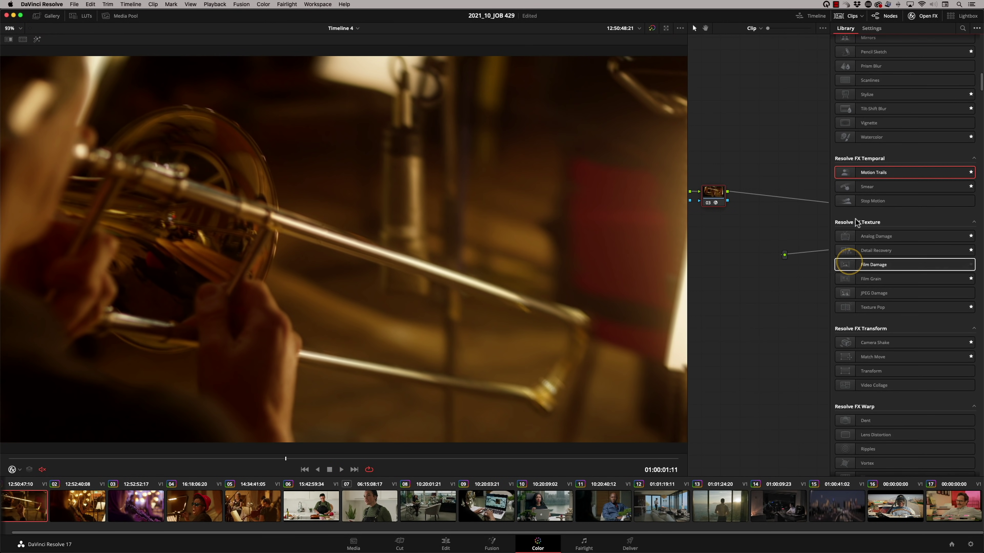
mouse_move(864, 188)
mouse_down()
mouse_move(880, 227)
mouse_move(714, 210)
mouse_move(723, 196)
mouse_up()
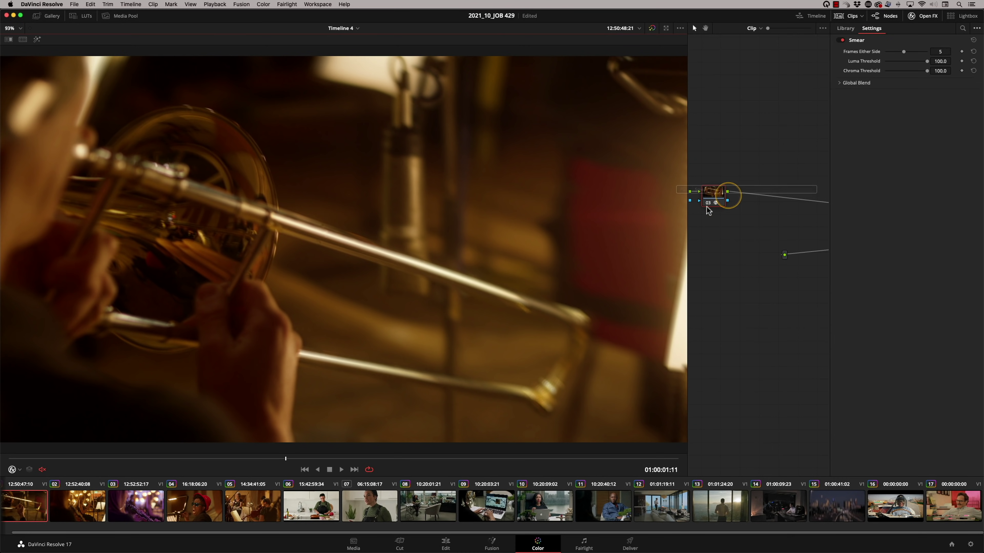
key(space)
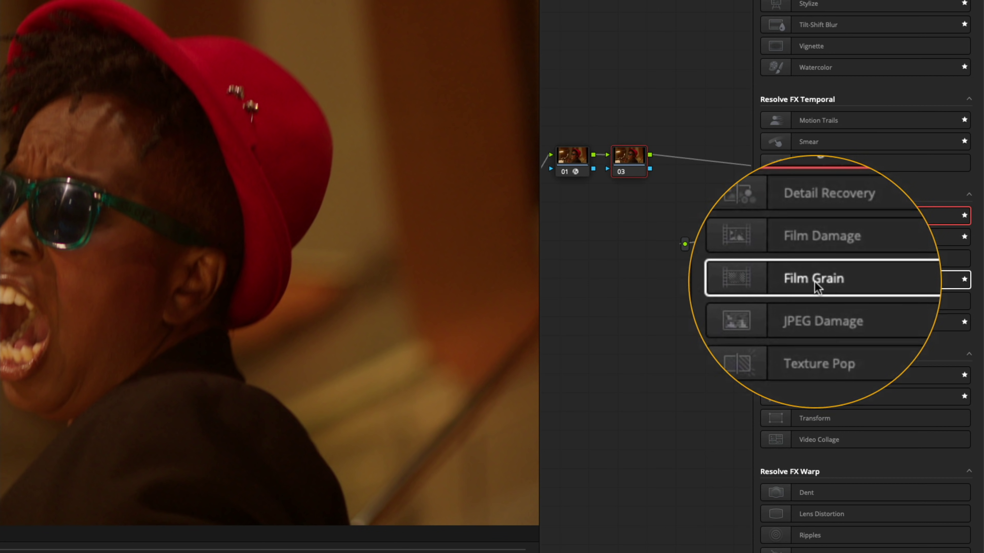
- Apply Analog Damage to node 03 of the red-hat clip using the Old VHS preset
drag(807, 290, 812, 289)
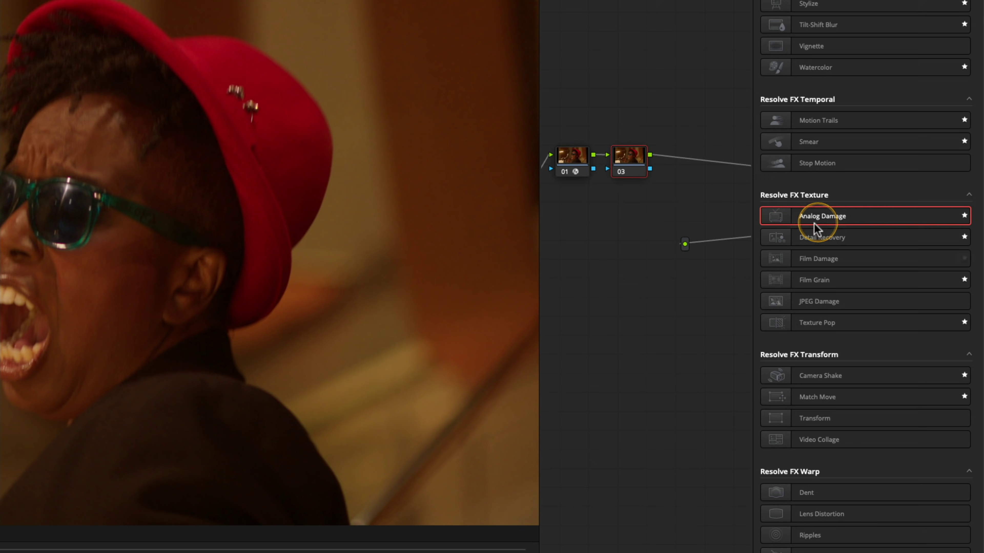
drag(816, 217, 649, 182)
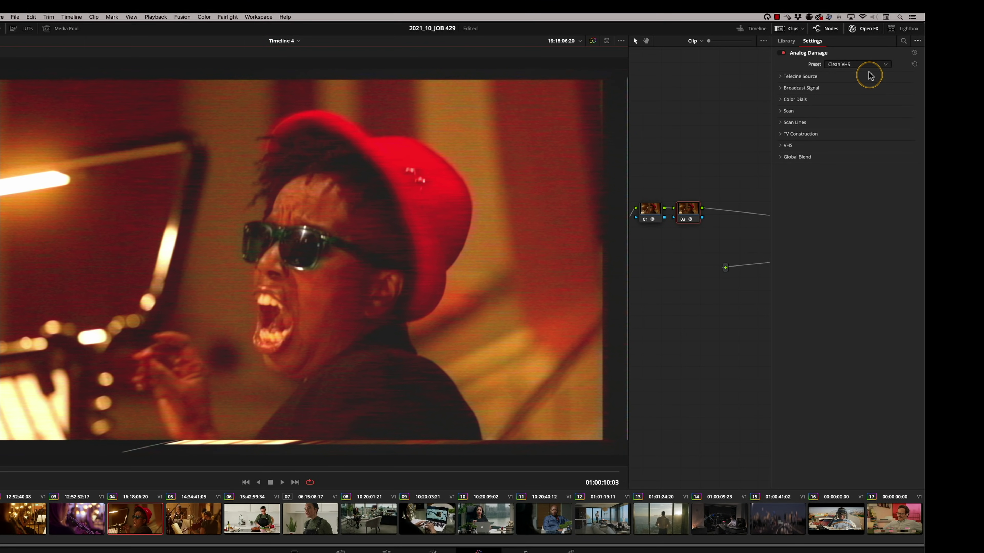
click(863, 64)
click(837, 133)
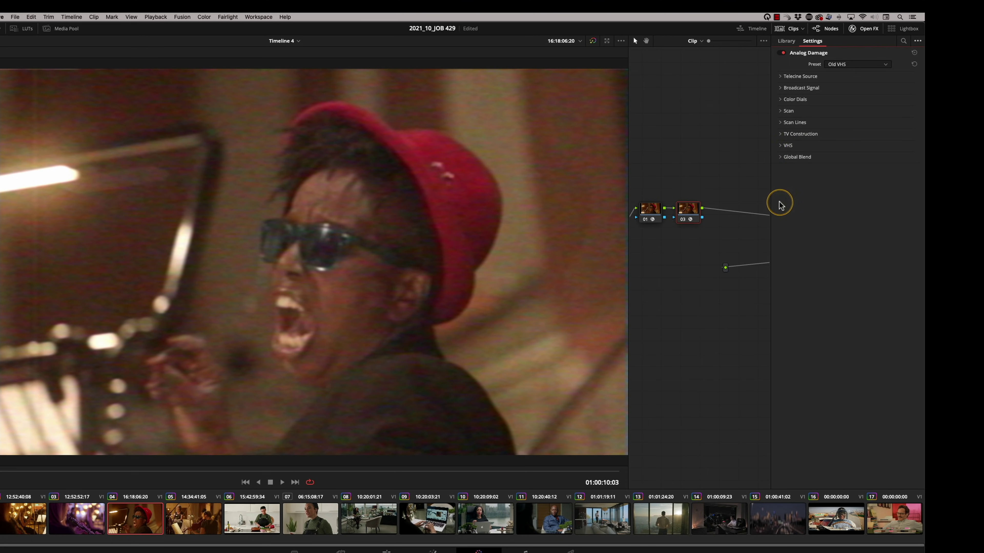
- Add Texture Pop with raised Strength, then remove the OpenFX from the node
click(786, 41)
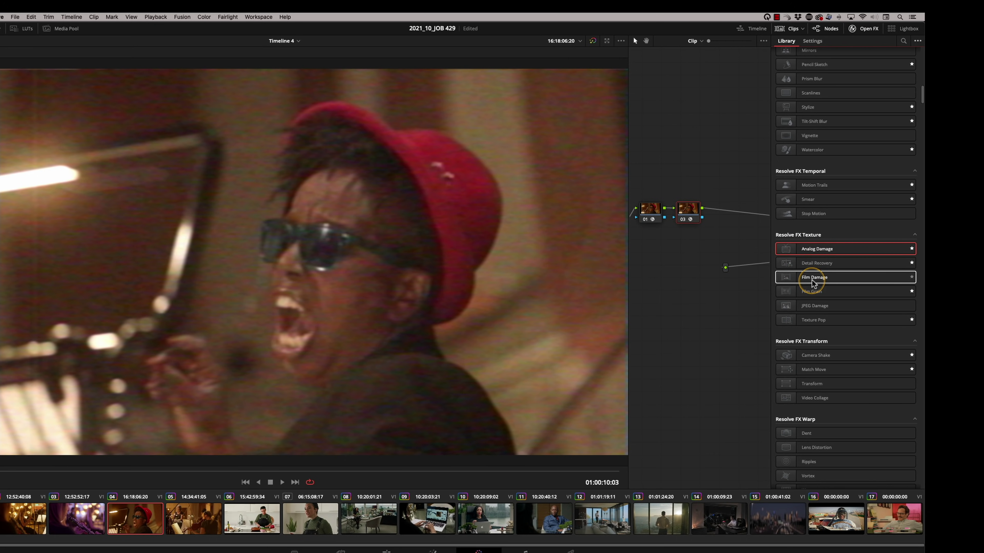
drag(816, 324, 693, 217)
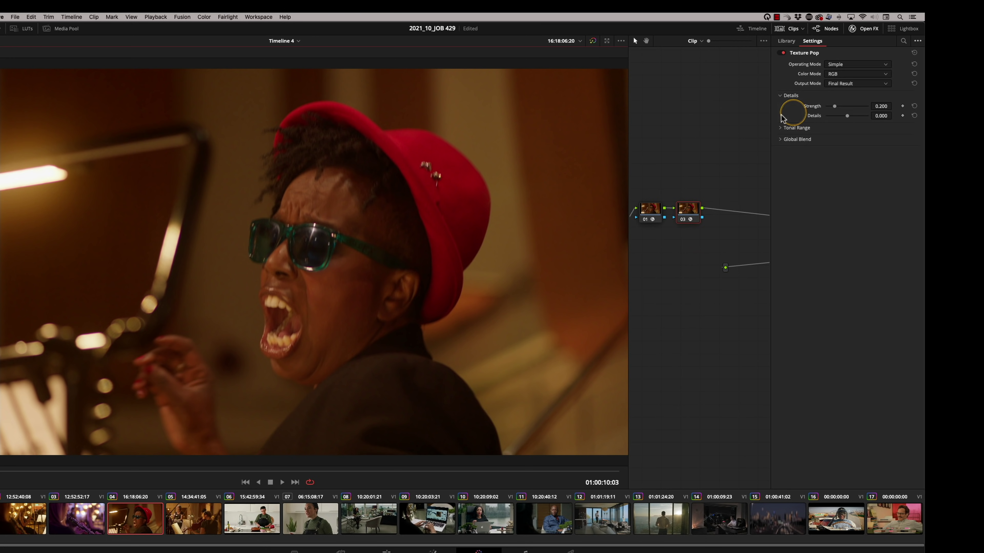
drag(834, 111, 845, 106)
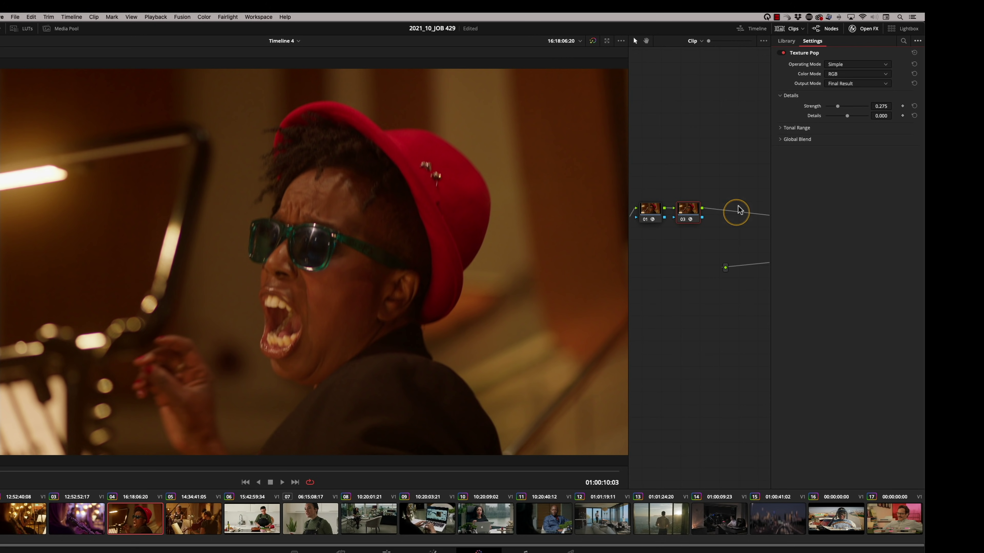
right_click(687, 227)
click(697, 215)
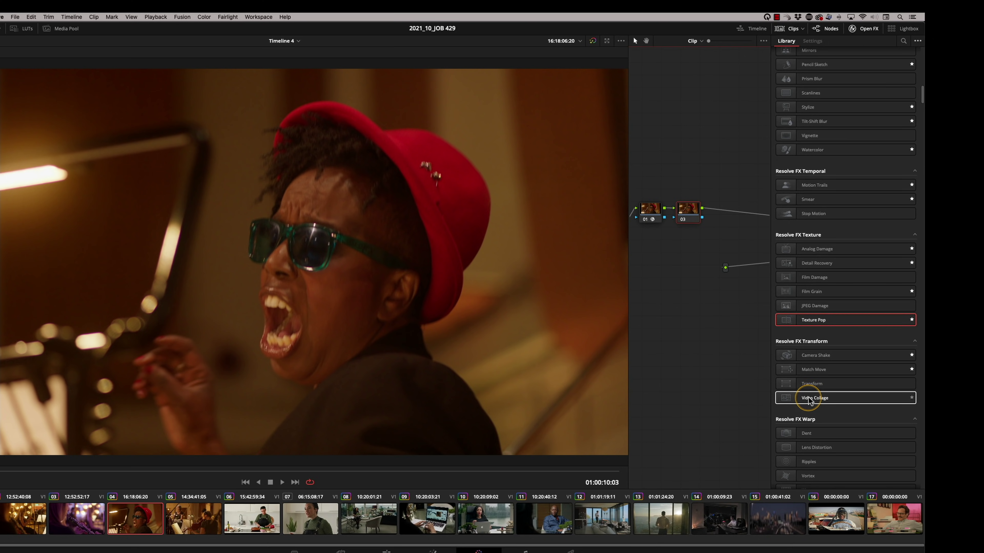
drag(922, 93, 921, 109)
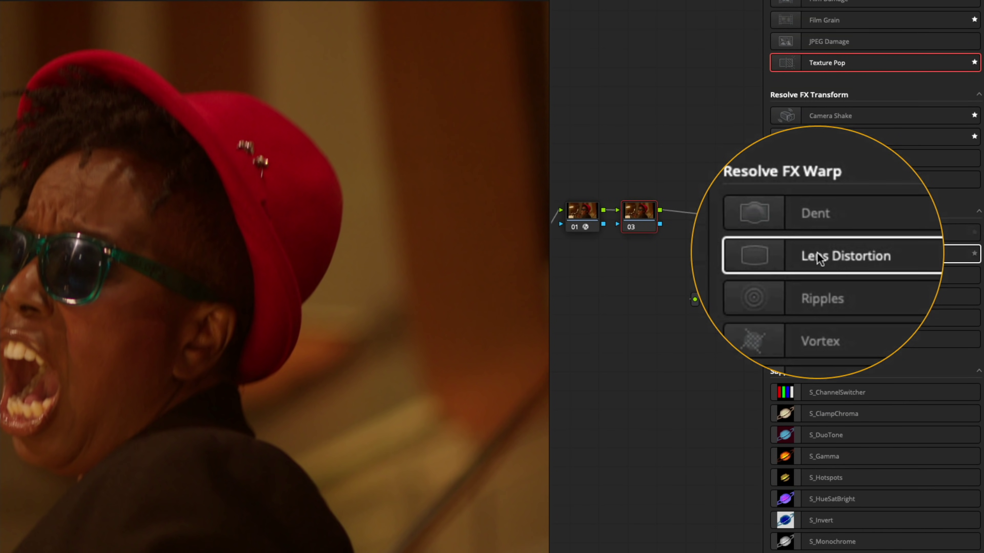
click(837, 331)
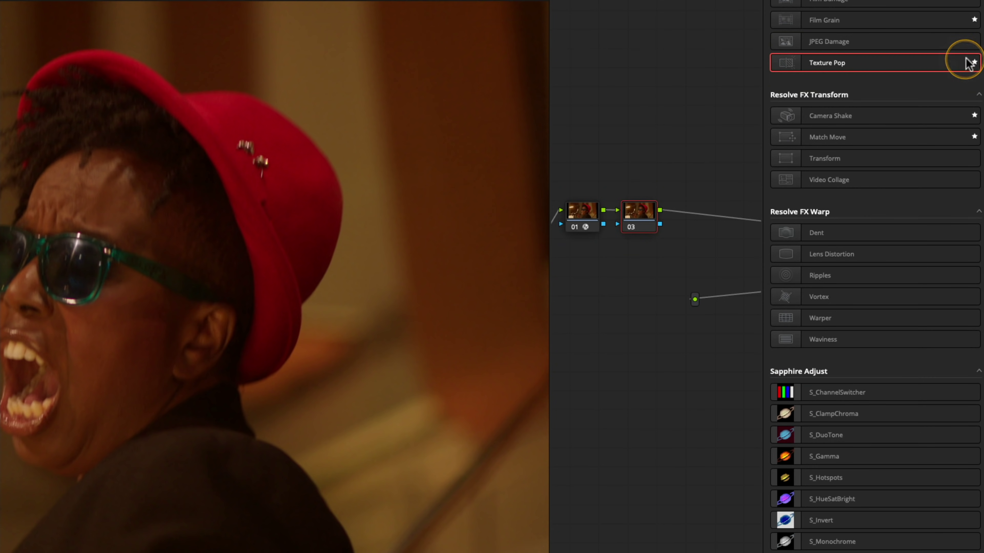
drag(976, 51, 912, 49)
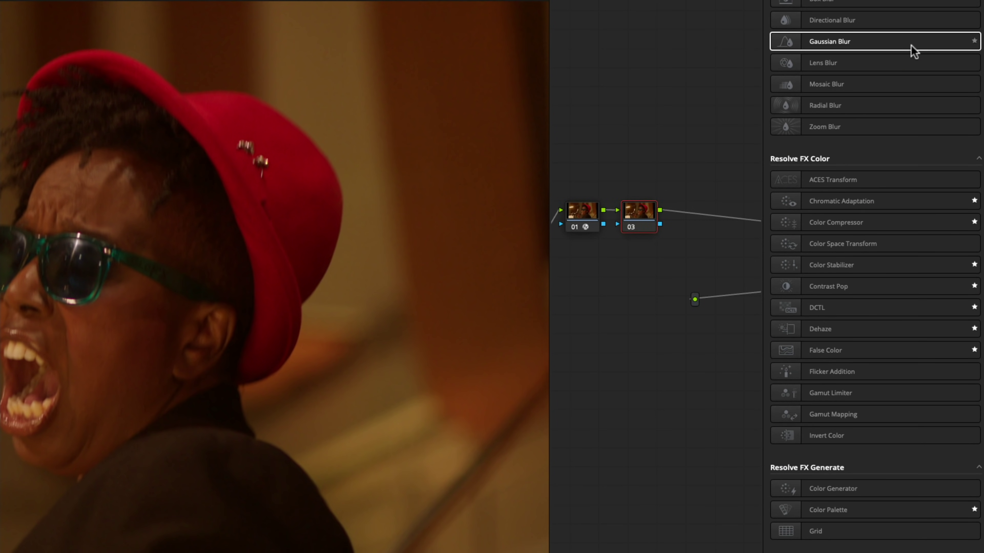